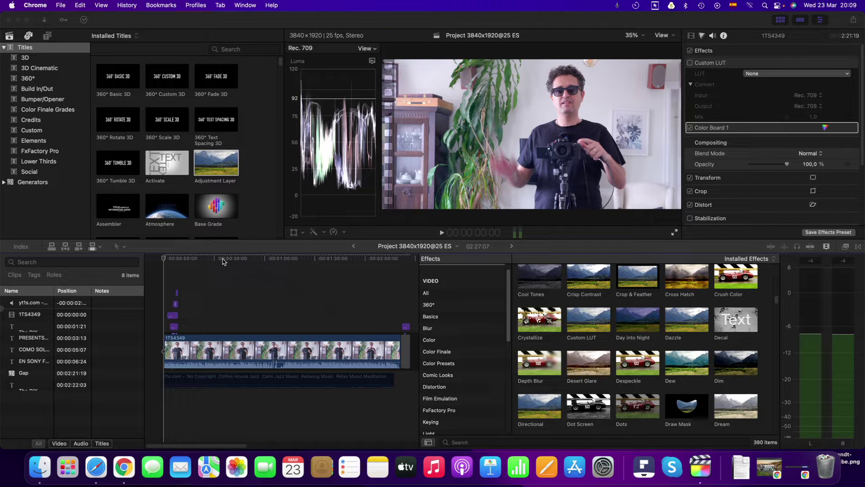
- Bring Final Cut Pro to the front and preview clip 1TS4349 at 22:01
left_click(222, 261)
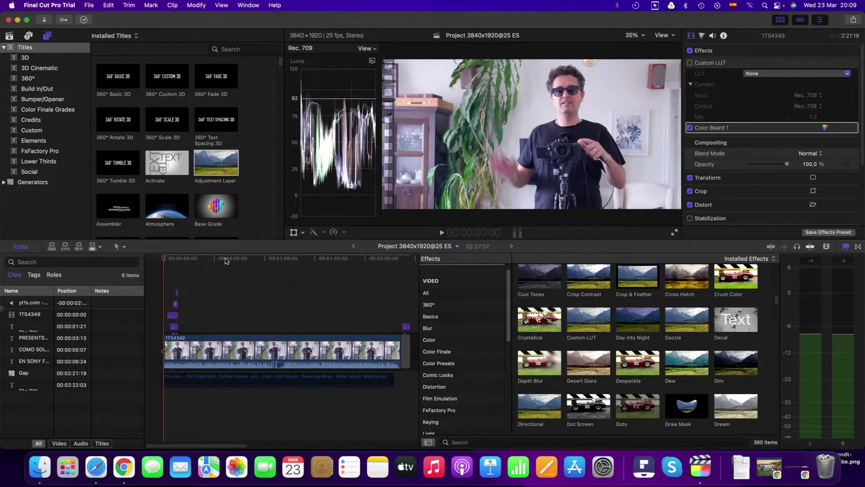
left_click(226, 261)
mouse_move(227, 262)
left_mouse_down()
mouse_move(244, 259)
mouse_move(200, 266)
left_mouse_up()
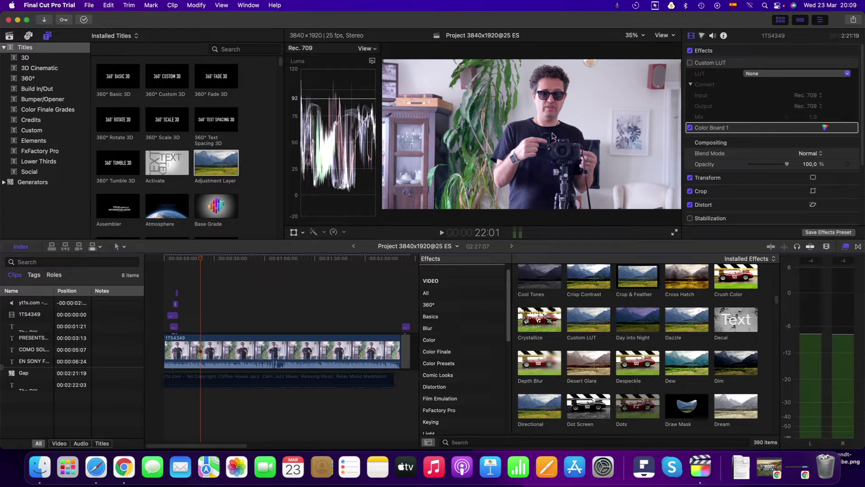
- Place an Adjustment Layer directly above 1TS4349, snapped to span the clip's full length
left_click(269, 264)
left_click(293, 262)
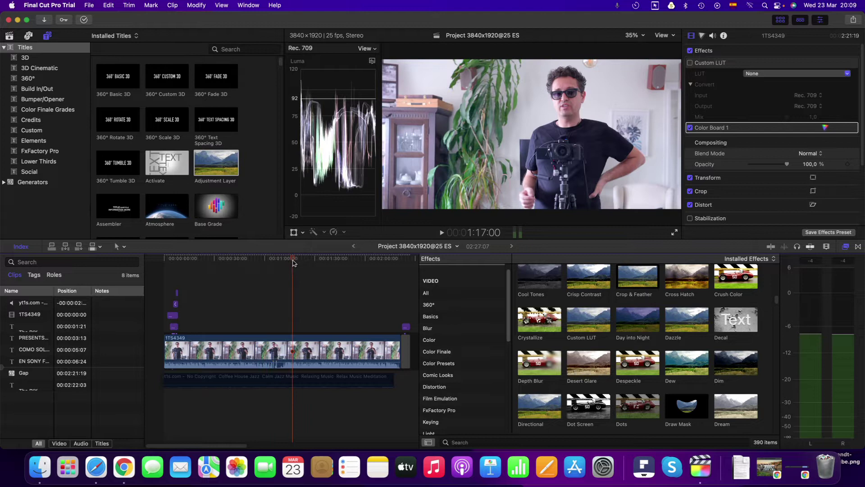
left_click(212, 261)
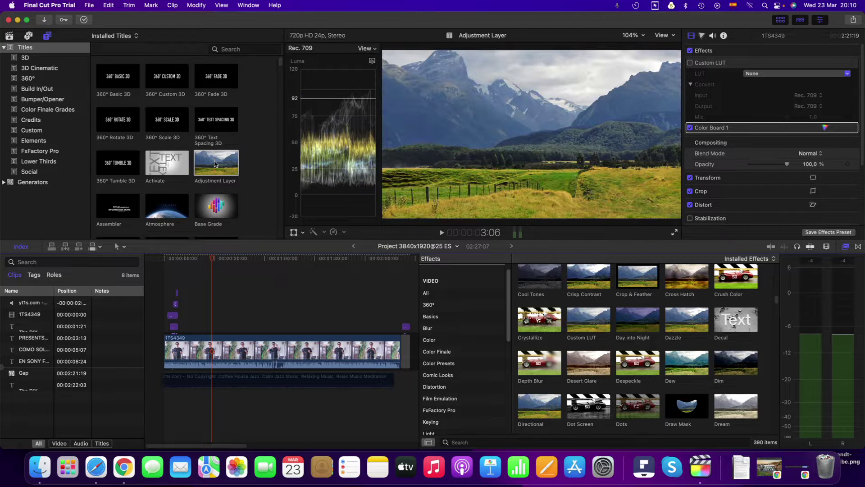
mouse_move(236, 167)
left_mouse_down()
mouse_move(170, 281)
mouse_move(166, 275)
mouse_move(405, 281)
left_mouse_up()
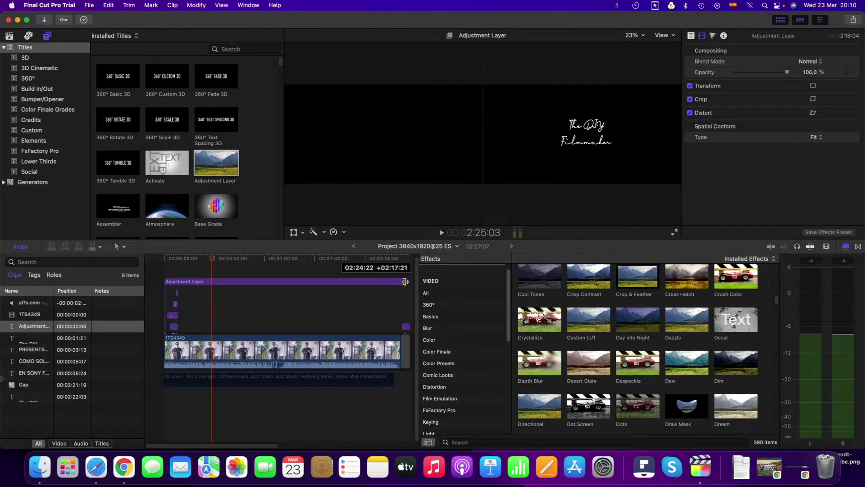
left_click_drag(390, 281, 385, 310)
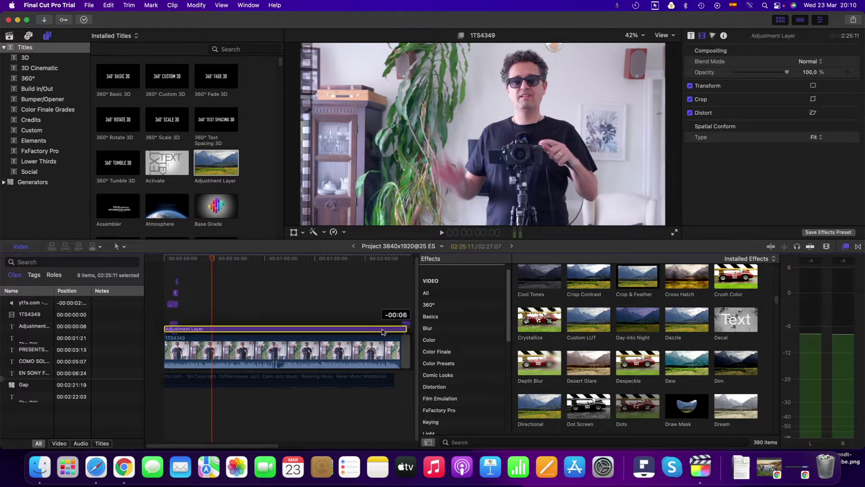
left_click_drag(385, 309, 381, 329)
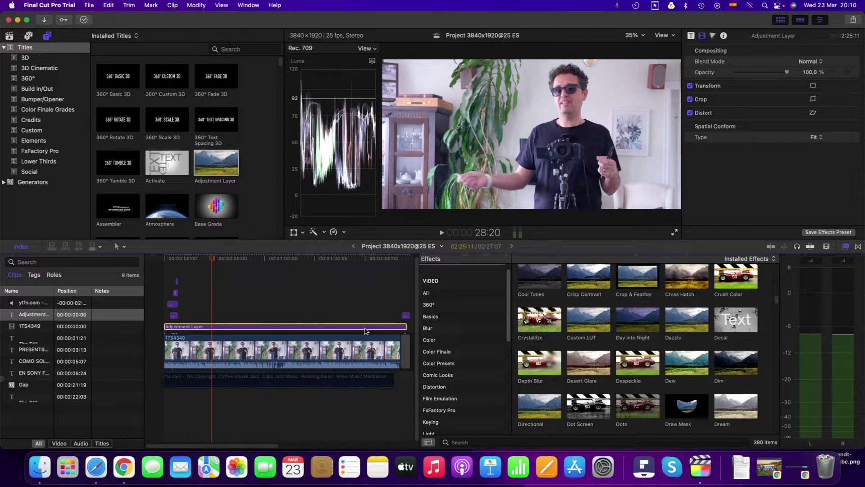
- Select the Adjustment Layer and drop the Custom LUT effect onto it, LUT still None
left_click(298, 359)
mouse_move(211, 258)
left_mouse_down()
mouse_move(321, 253)
mouse_move(208, 257)
left_mouse_up()
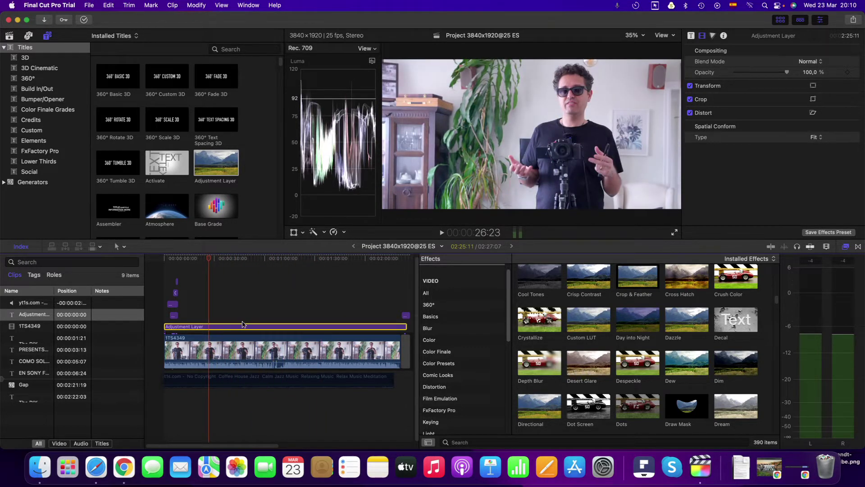
left_click(242, 322)
left_click(586, 325)
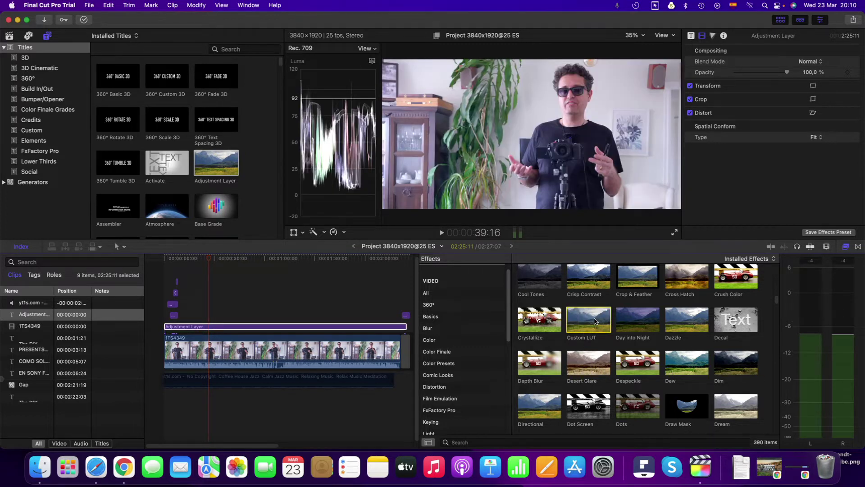
left_click_drag(569, 320, 386, 336)
left_click_drag(575, 321, 357, 329)
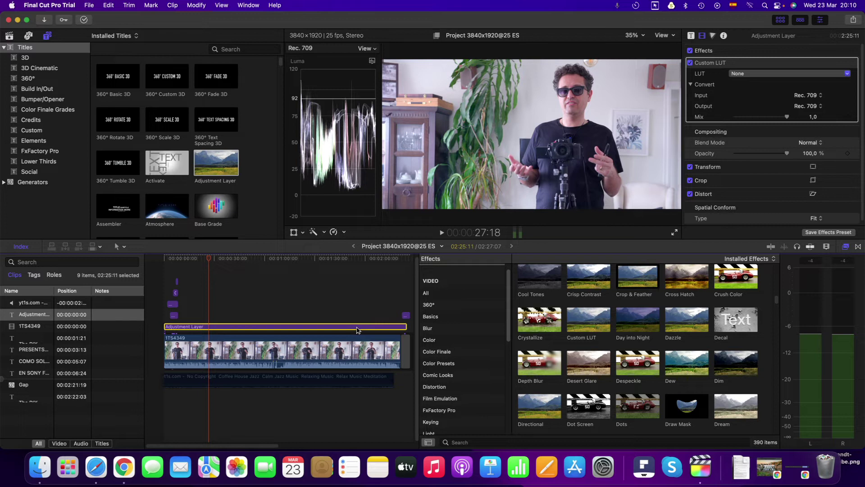
mouse_move(700, 60)
left_click(746, 75)
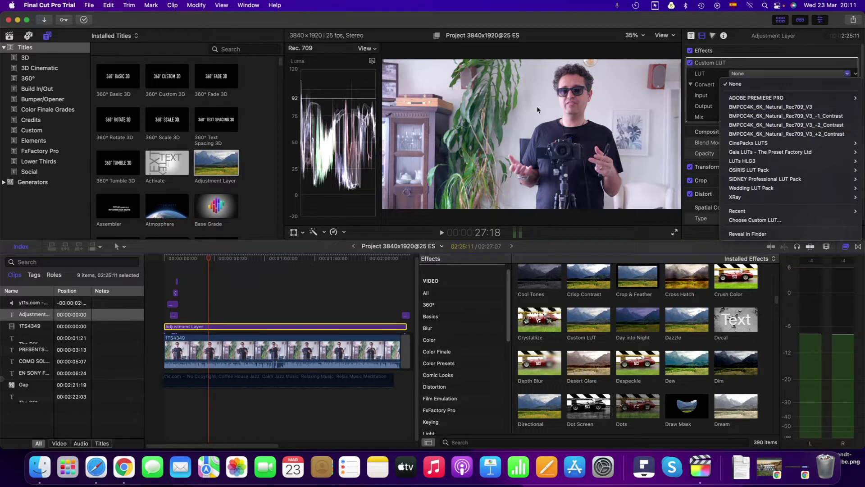
- Choose the BMPCC4K_6K_Natural_Rec709_V3_-2_Contrast LUT, keeping Rec. 709 input and output
left_click(808, 130)
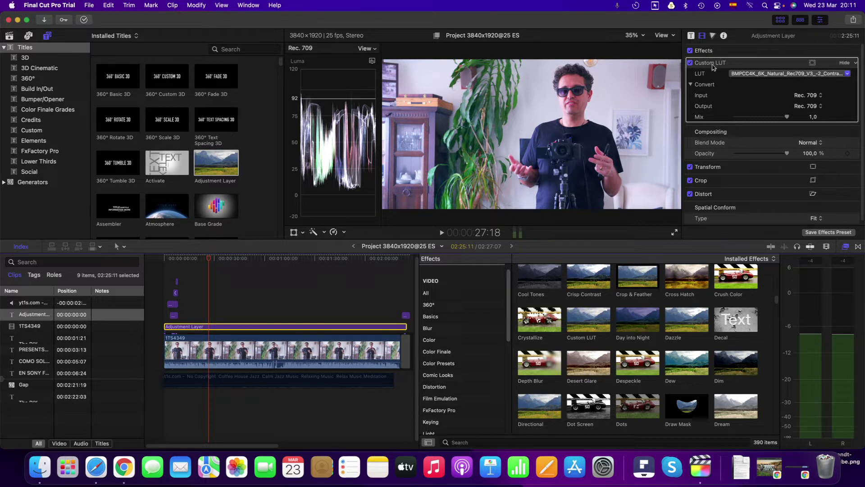
- Add Color Board 1 to the Adjustment Layer with Global saturation -27% and Shadows -43%
left_click(712, 36)
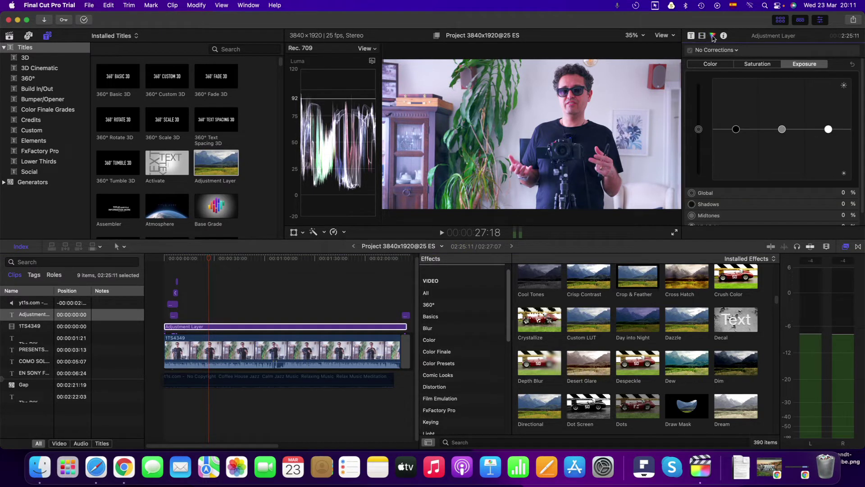
left_click(195, 327)
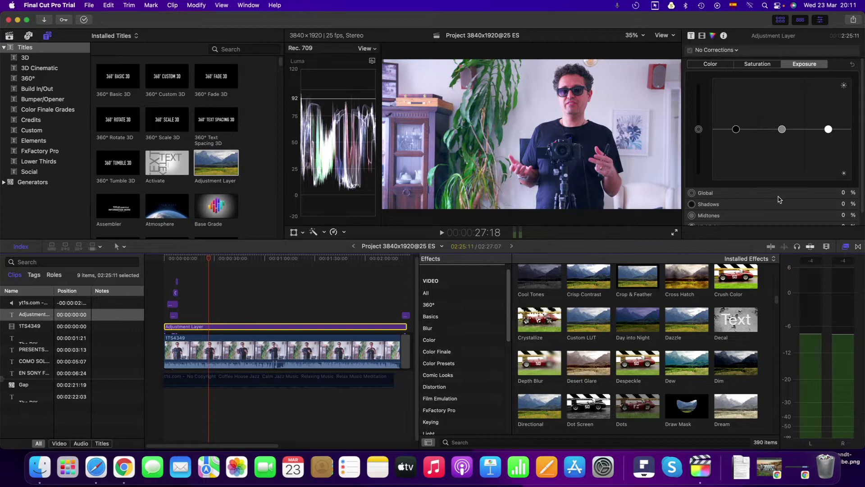
left_click(764, 65)
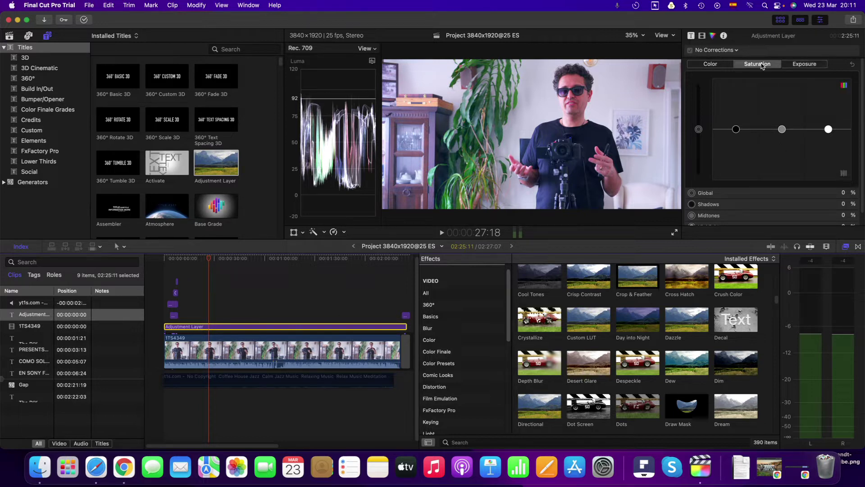
left_click_drag(698, 129, 699, 145)
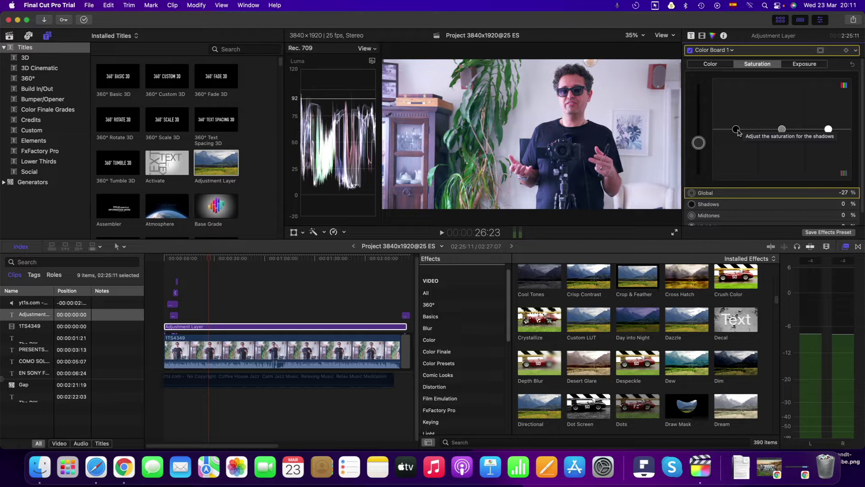
left_click_drag(737, 131, 741, 156)
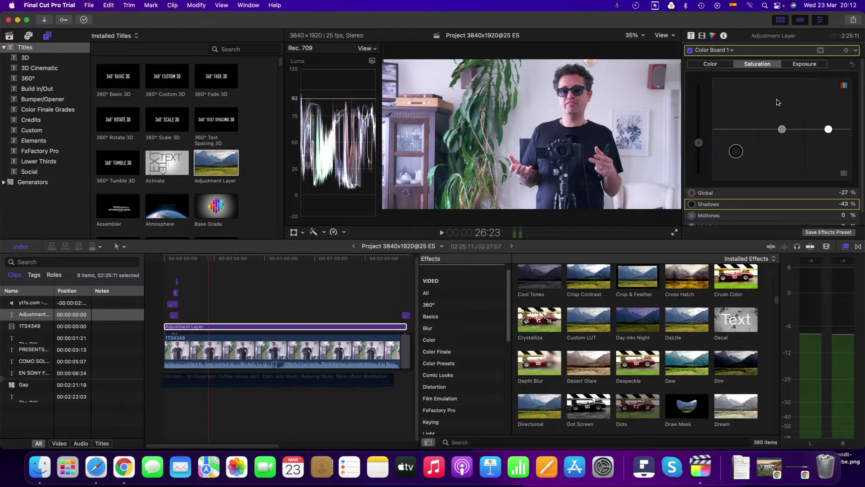
left_click(702, 36)
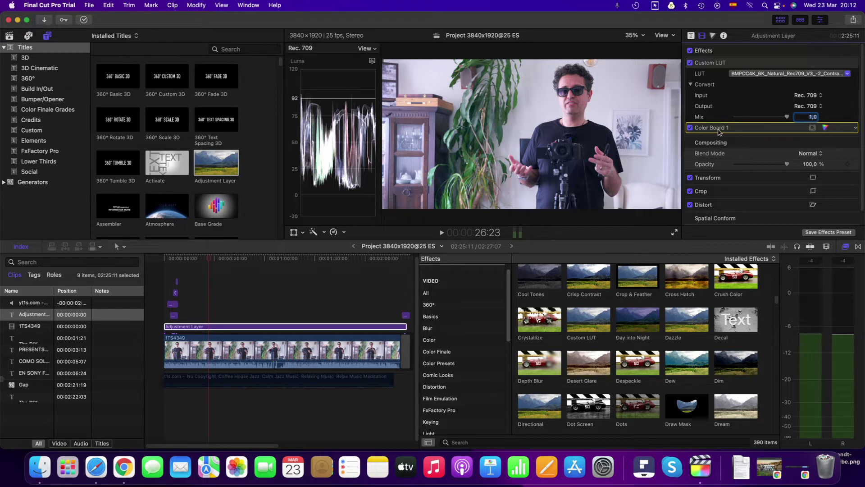
left_click_drag(718, 131, 726, 63)
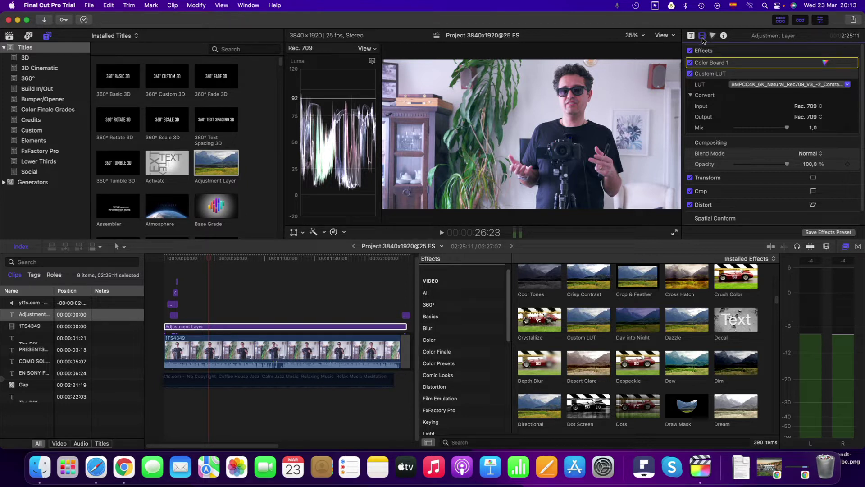
- Switch off the Adjustment Layer's effects to see the ungraded image
left_click(690, 51)
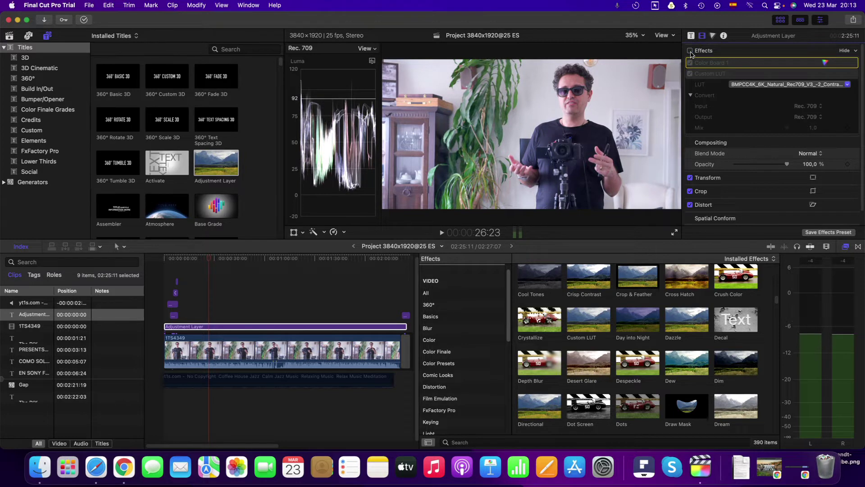
- Toggle the effects repeatedly to compare, leave them on, and view Color Board 1's saturation settings
left_click(690, 51)
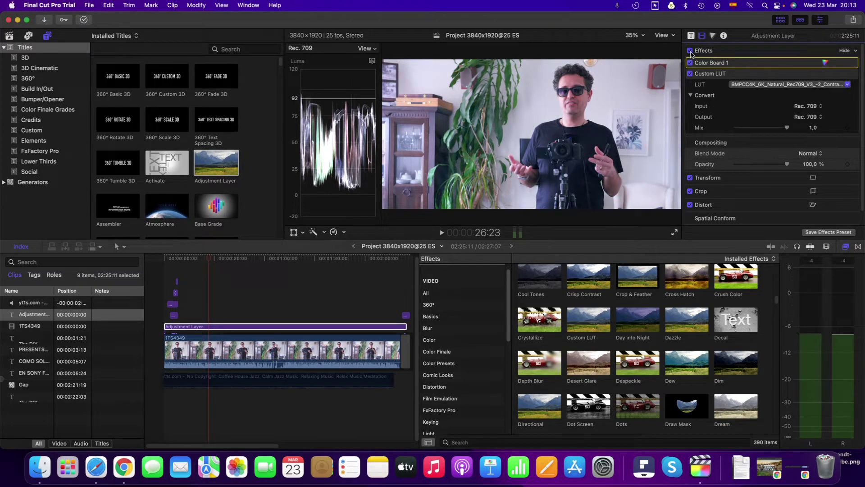
left_click(690, 51)
left_click(690, 51)
left_click(690, 51)
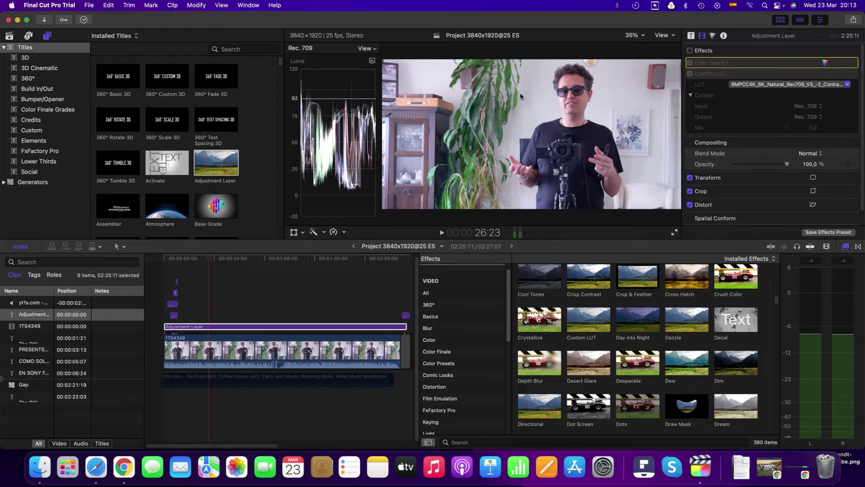
left_click(689, 51)
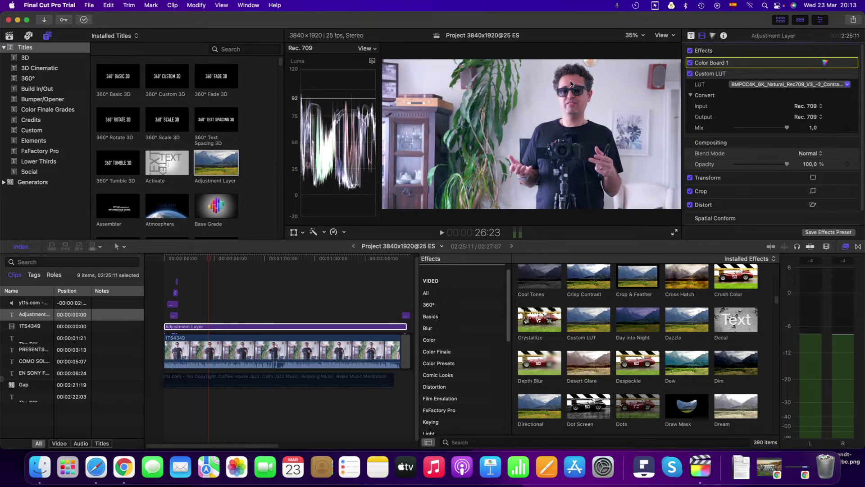
left_click(690, 50)
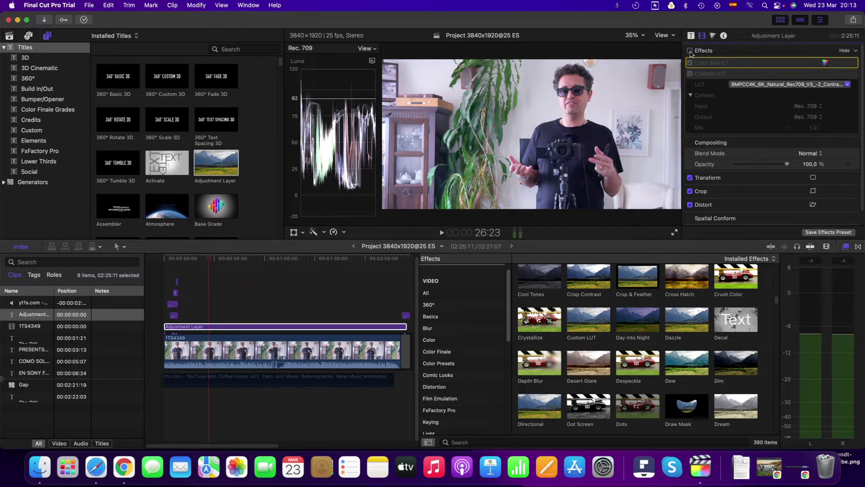
left_click(690, 51)
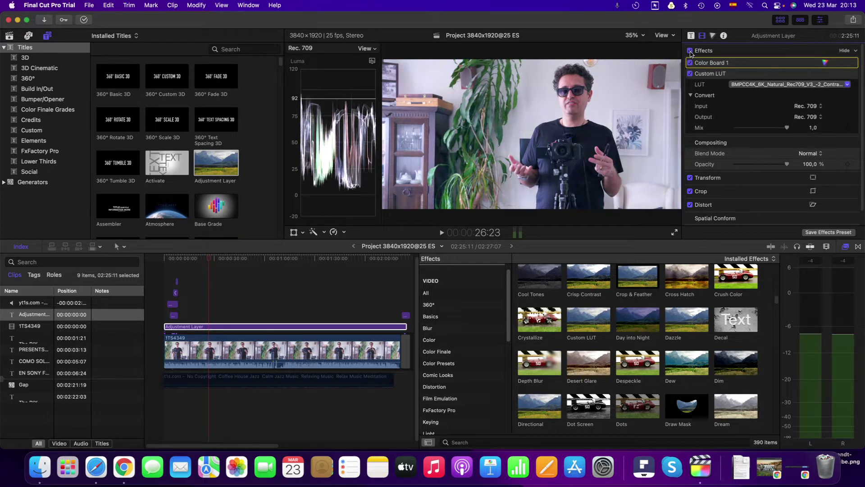
left_click(712, 35)
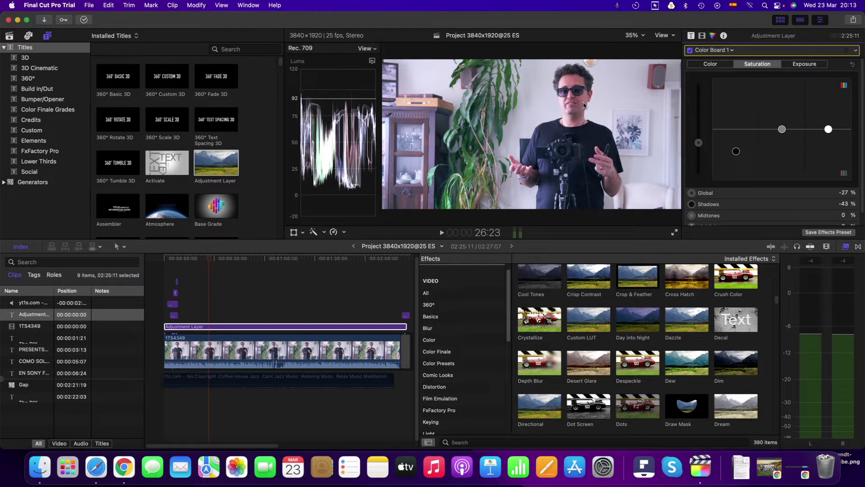
left_click(733, 50)
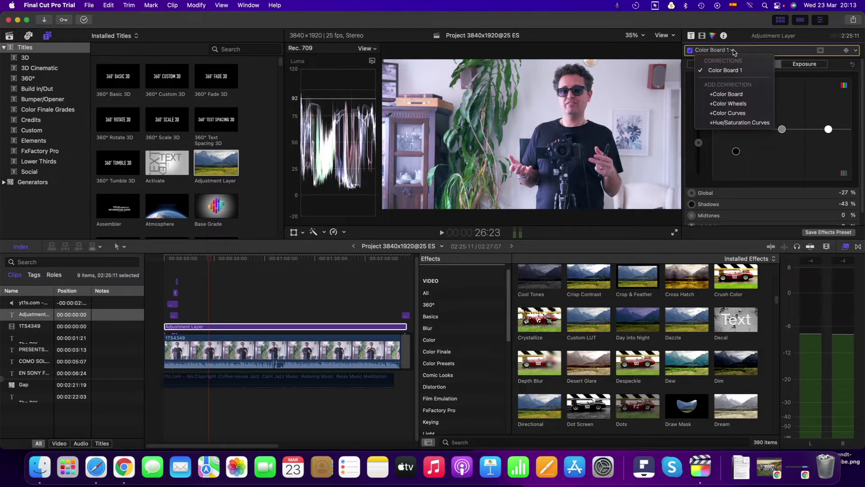
- Add Hue/Saturation Curves 1 and sample the face's skin tone for HUE vs SAT
left_click(730, 122)
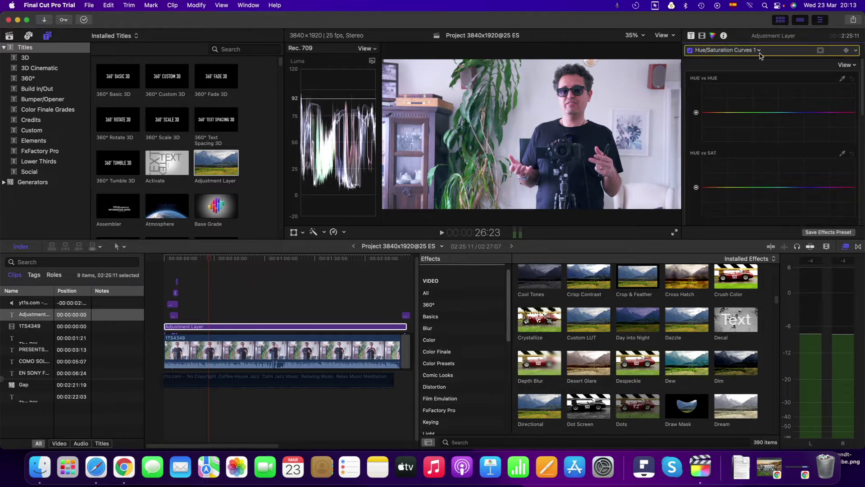
left_click(842, 154)
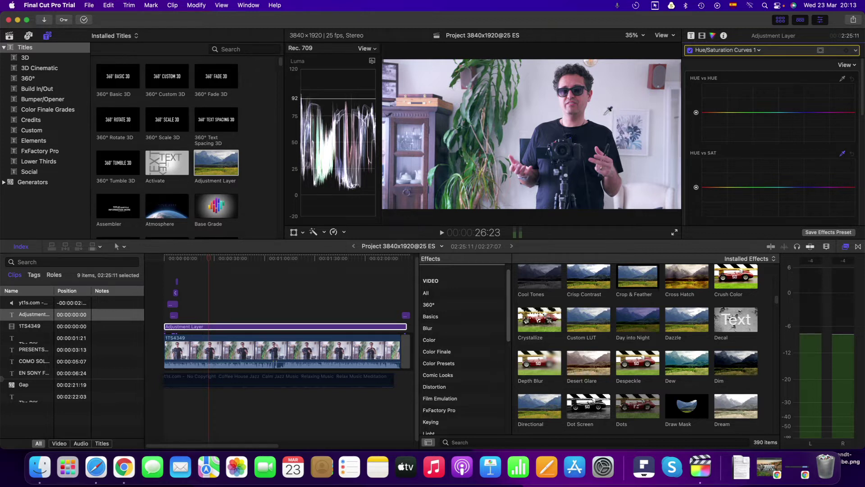
left_click(578, 98)
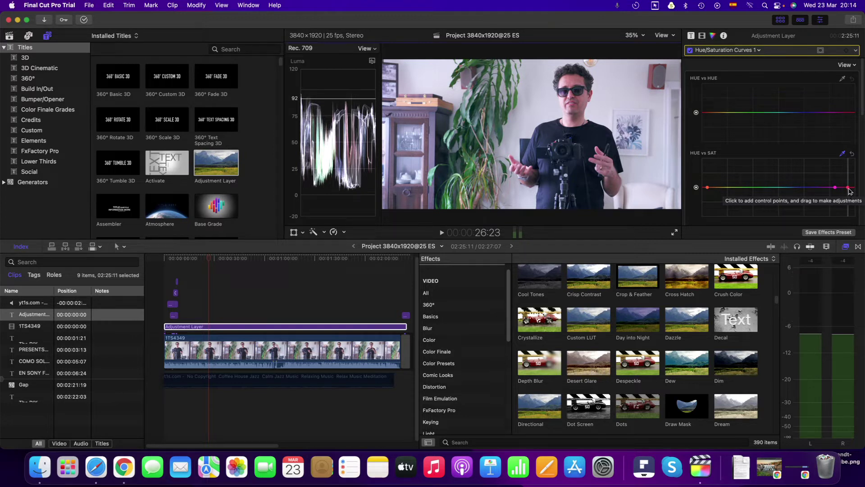
- Pull down the right end of the HUE vs SAT curve into a shallow saturation dip
left_click_drag(849, 191, 848, 194)
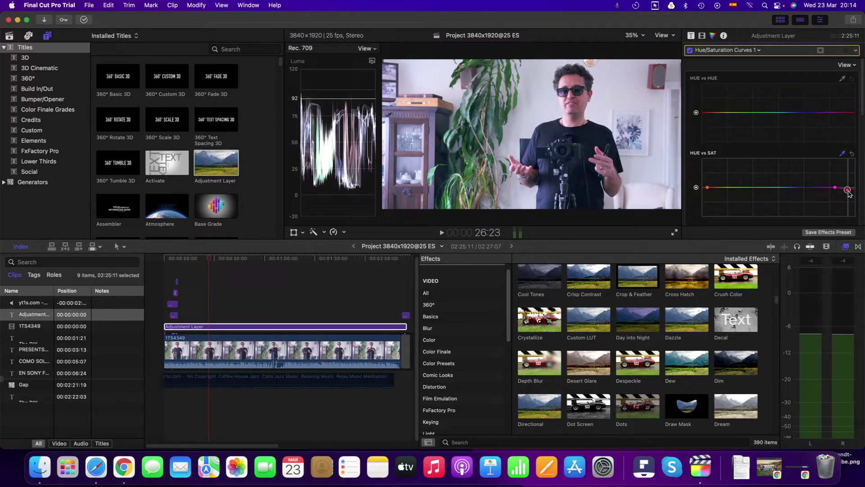
left_click_drag(848, 193, 849, 194)
left_click_drag(848, 192, 848, 208)
left_click_drag(848, 209, 849, 209)
mouse_move(850, 209)
left_mouse_down()
mouse_move(849, 169)
mouse_move(849, 195)
left_mouse_up()
left_click_drag(850, 195, 850, 193)
left_click(717, 51)
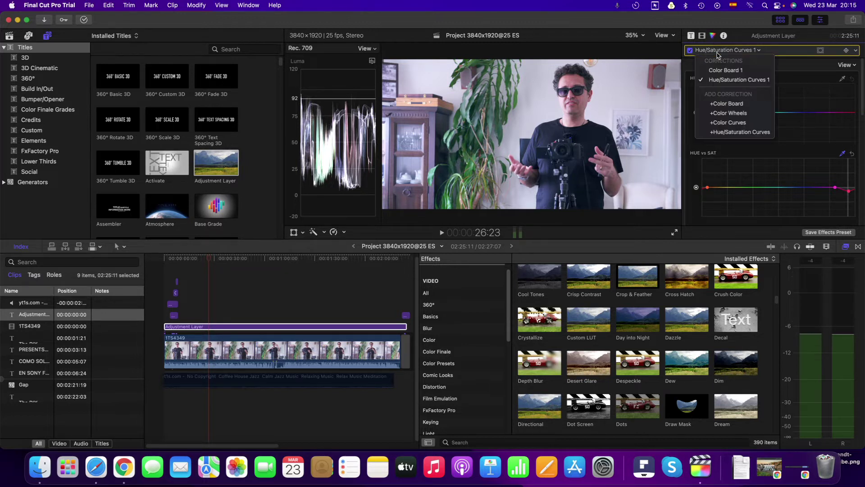
- Add a second Color Board and lower its Shadows exposure to -8%
left_click(736, 106)
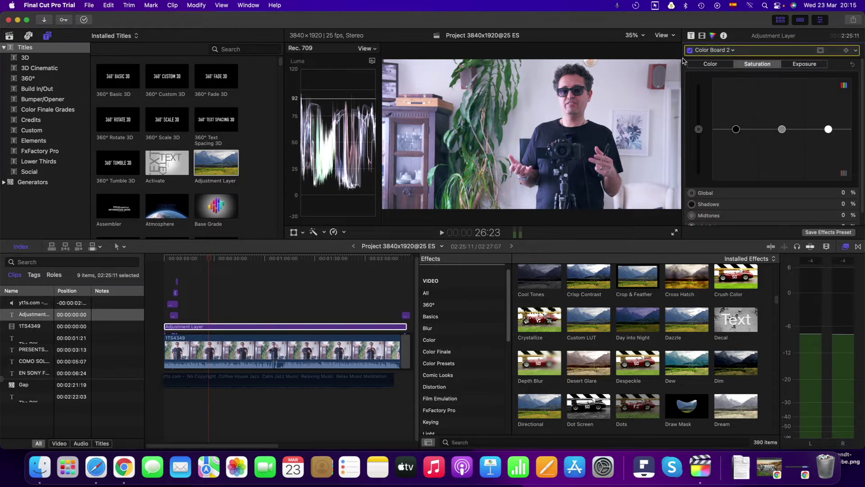
left_click(811, 65)
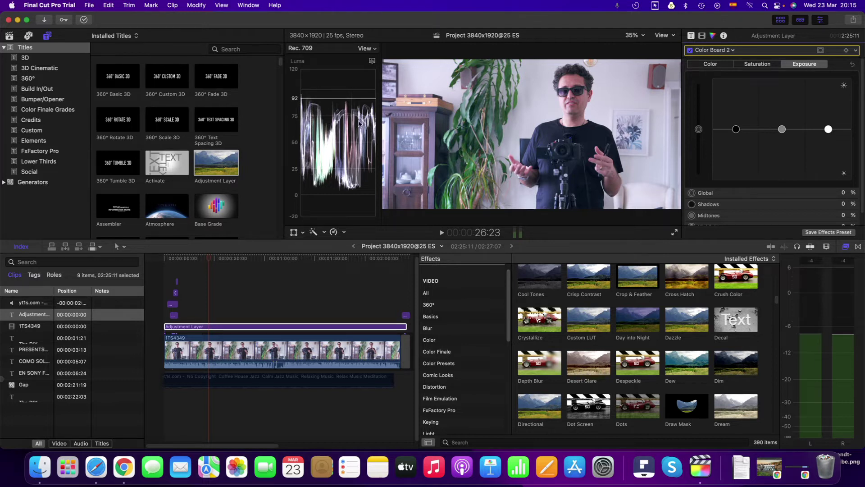
left_click(325, 329)
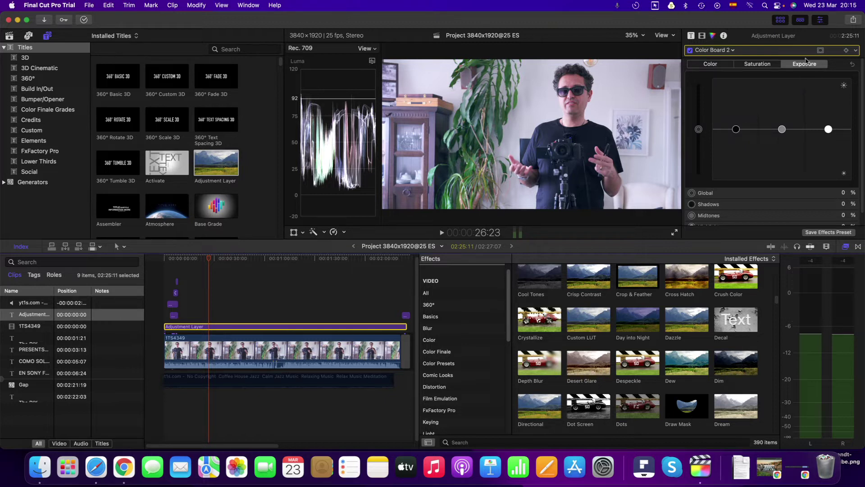
left_click_drag(736, 131, 736, 135)
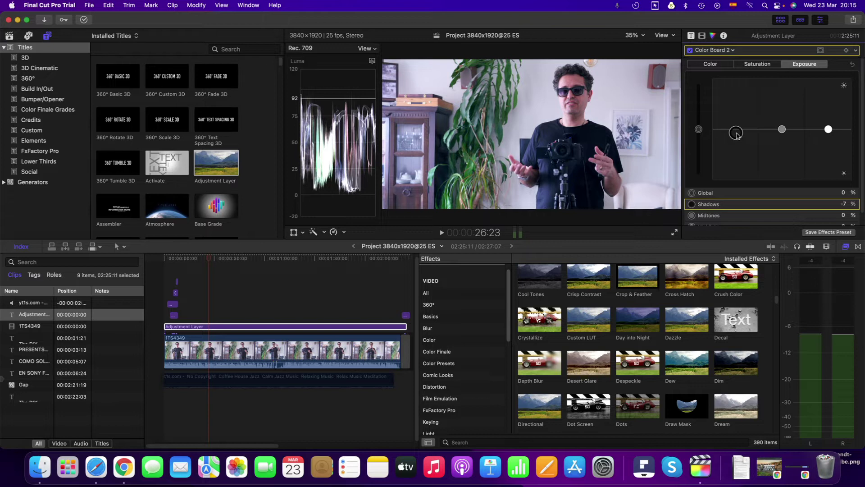
left_click_drag(736, 135, 736, 136)
- Rebalance the second Color Board's highlights and midtones exposure, leaving Midtones at 2%
mouse_move(828, 130)
left_mouse_down()
mouse_move(828, 137)
mouse_move(783, 123)
left_mouse_up()
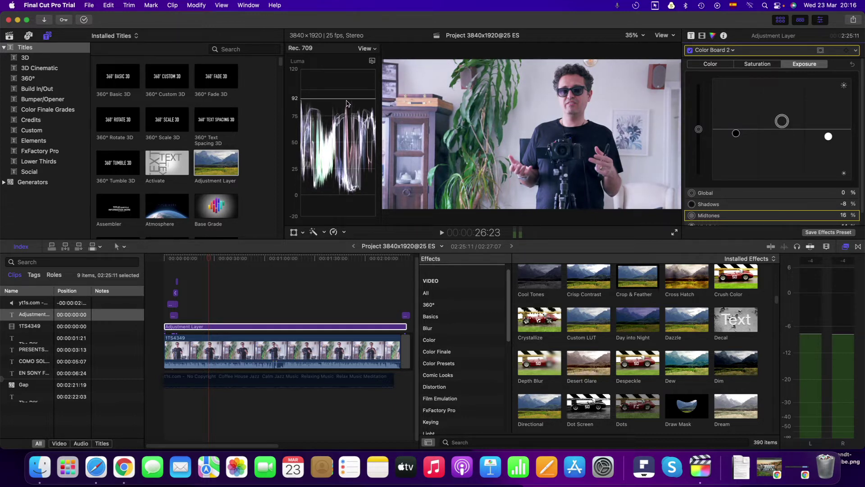
left_click_drag(781, 121, 782, 98)
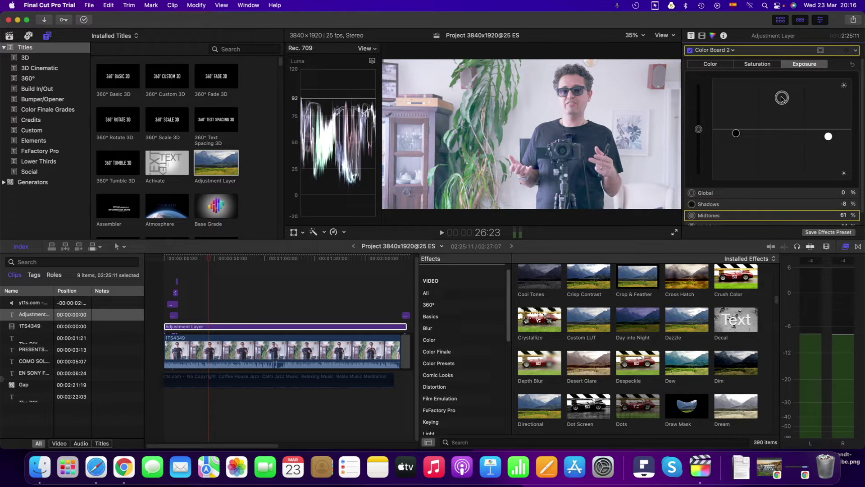
left_click_drag(782, 98, 796, 129)
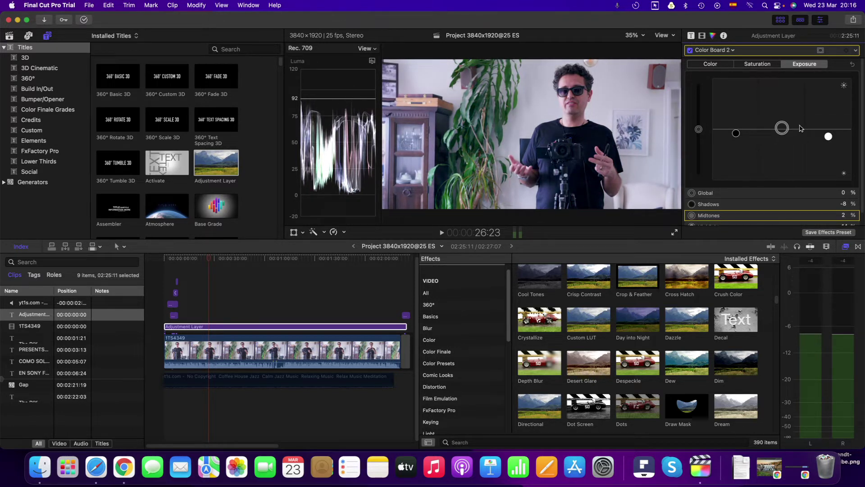
left_click_drag(829, 137, 828, 127)
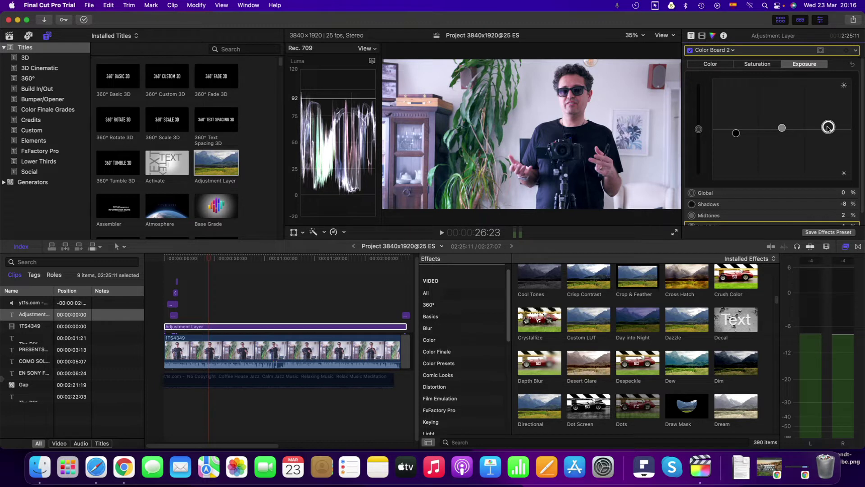
left_click_drag(828, 127, 828, 127)
left_click(755, 66)
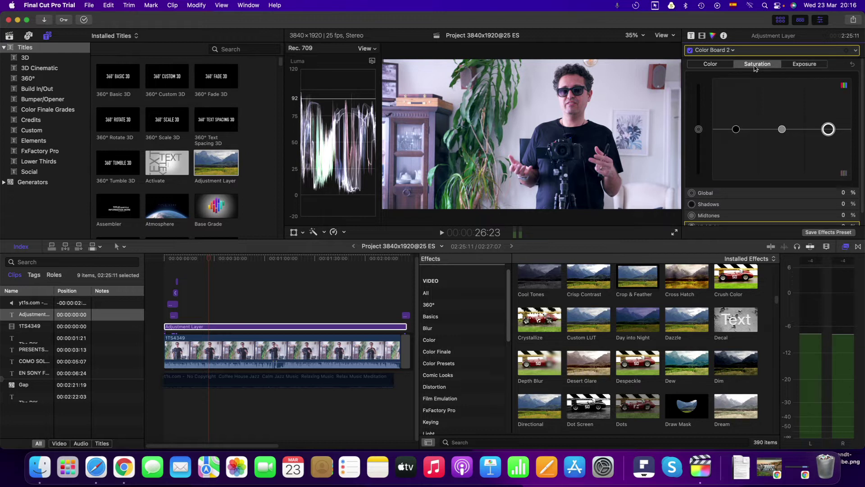
left_click(732, 51)
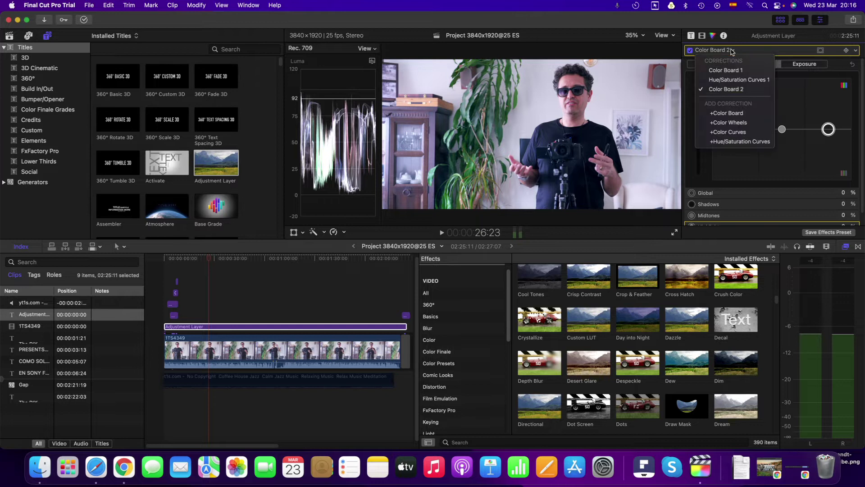
- Add Color Wheels 1 after Color Board 2, leaving all four wheels neutral
left_click(733, 124)
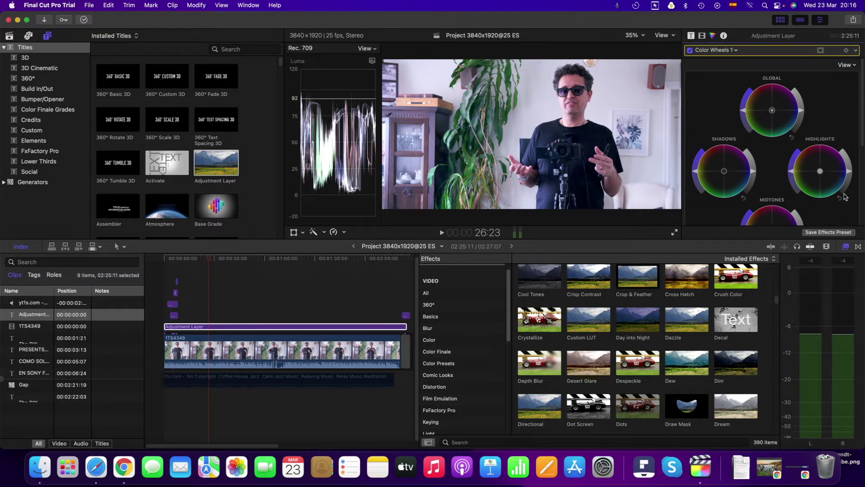
scroll(816, 135, "down", 3)
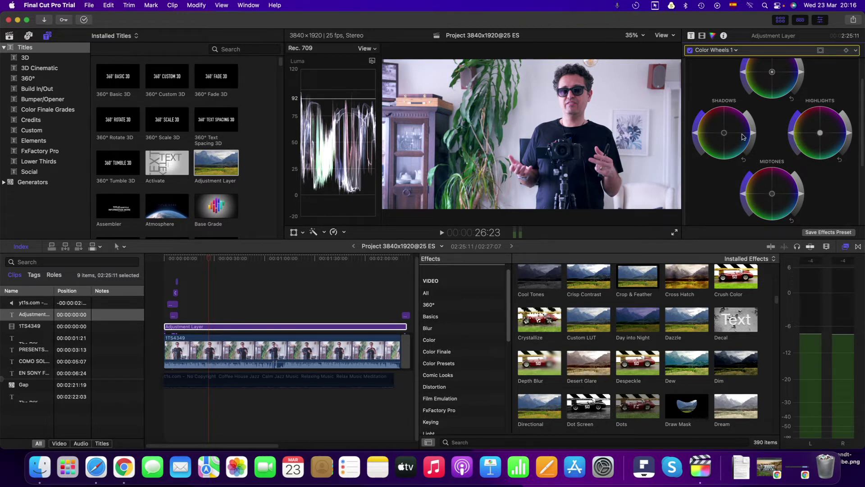
left_click(736, 51)
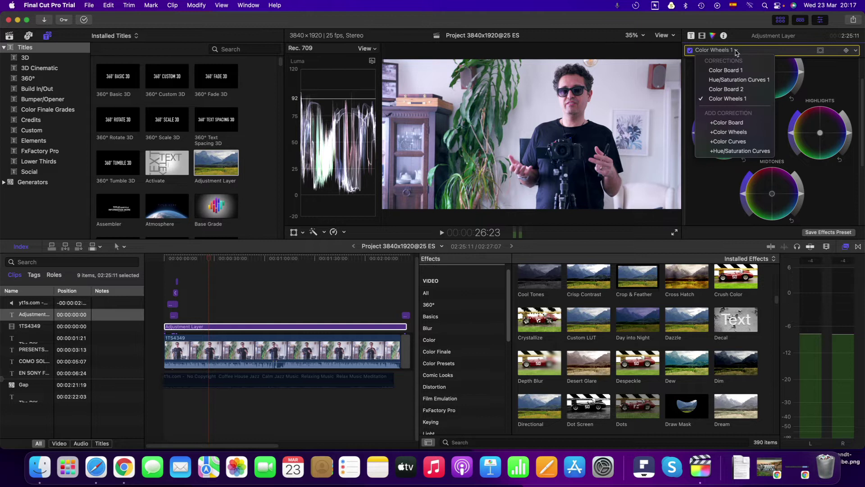
- Add a second Hue/Saturation Curves correction from the Color Wheels 1 pop-up and scroll through its flat curves
left_click(736, 151)
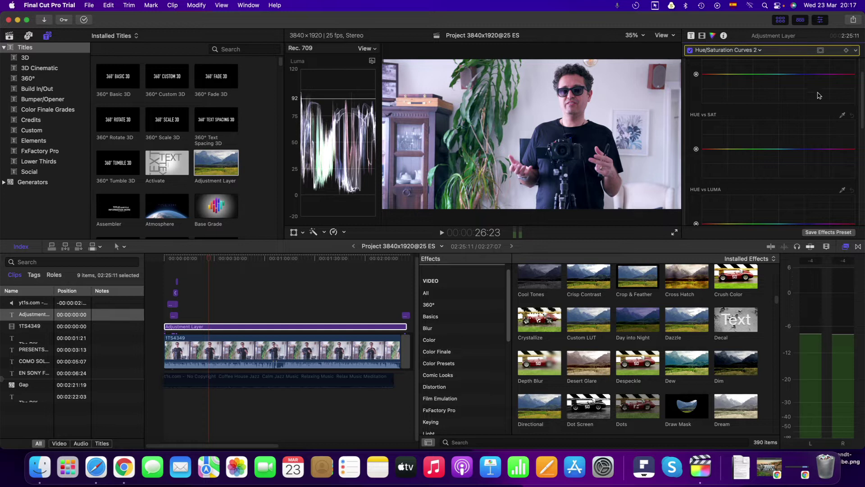
scroll(843, 193, "down", 5)
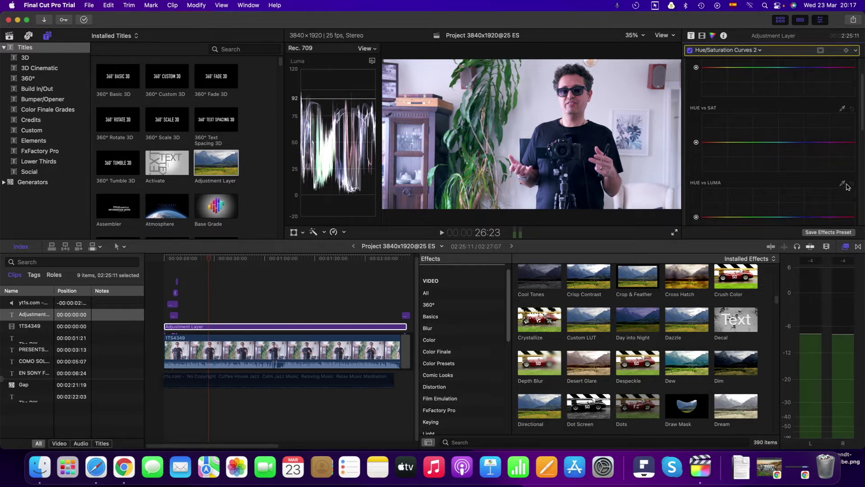
scroll(846, 179, "up", 6)
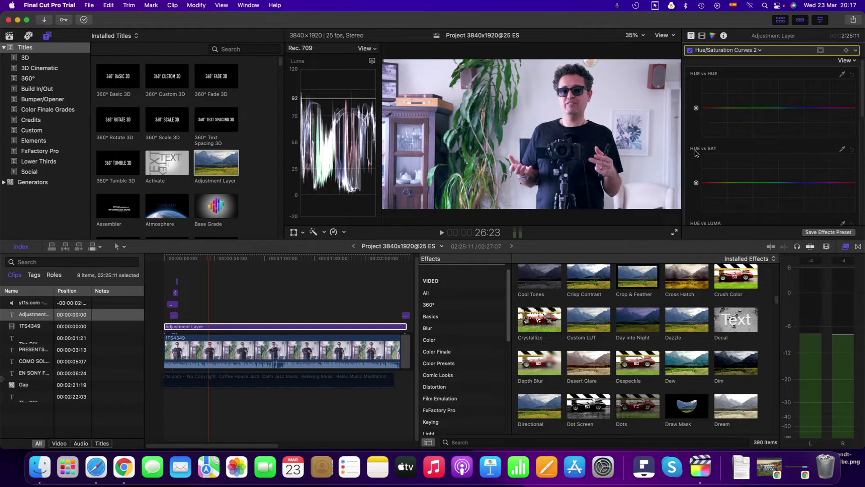
- Sample a viewer colour onto the HUE vs SAT curve, add end points, drop an extra one, then play
left_click(841, 149)
left_click(576, 75)
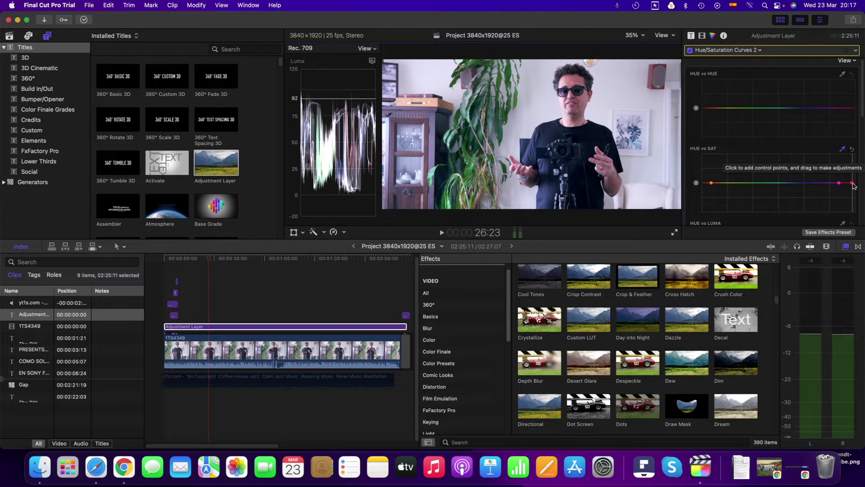
left_click(838, 182)
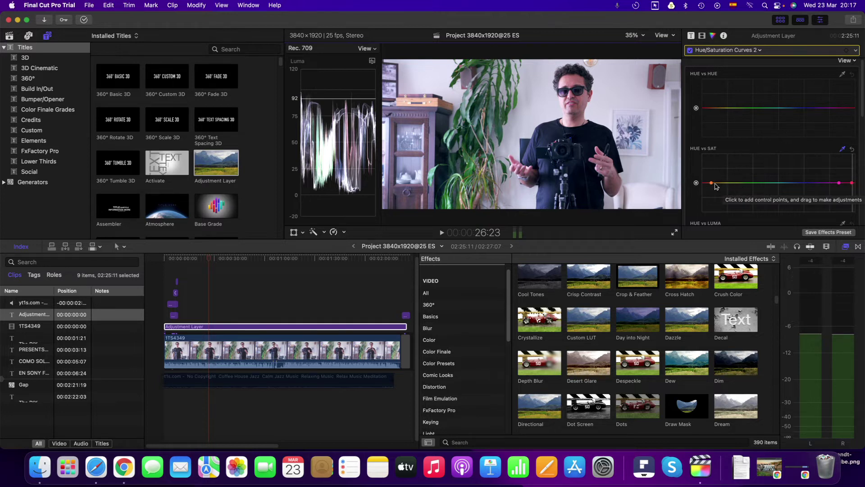
left_click(854, 182)
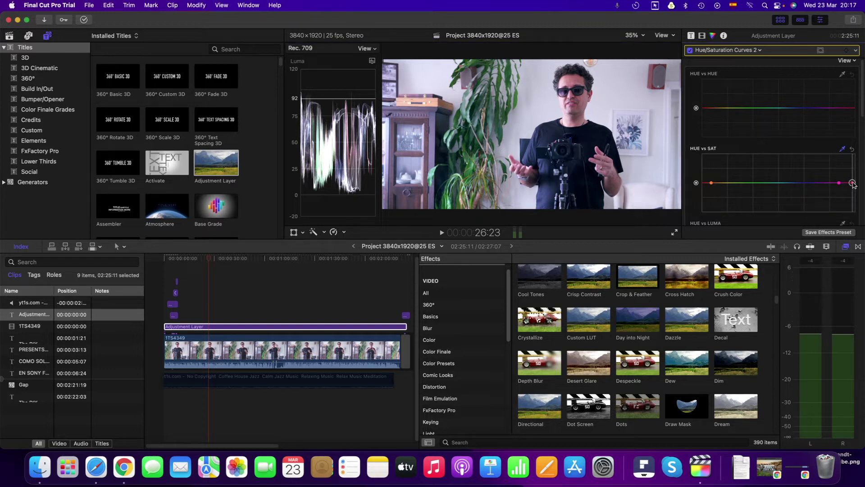
left_click_drag(855, 183, 862, 180)
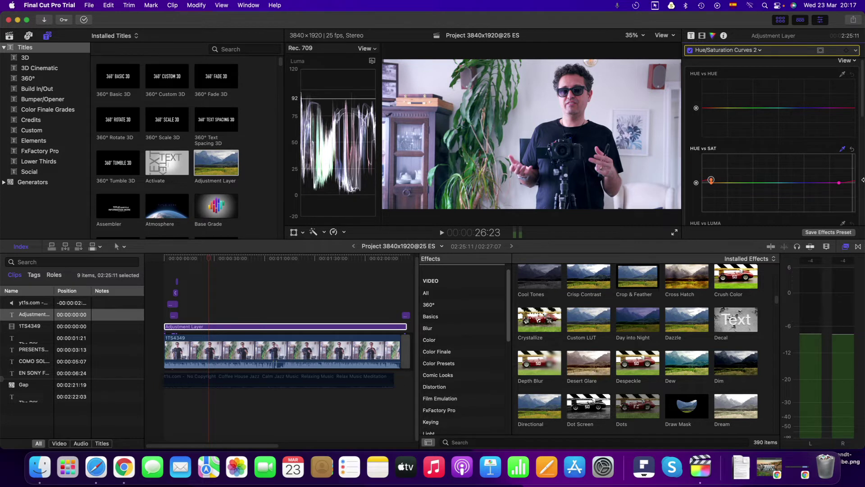
left_click_drag(862, 180, 858, 181)
left_click(440, 233)
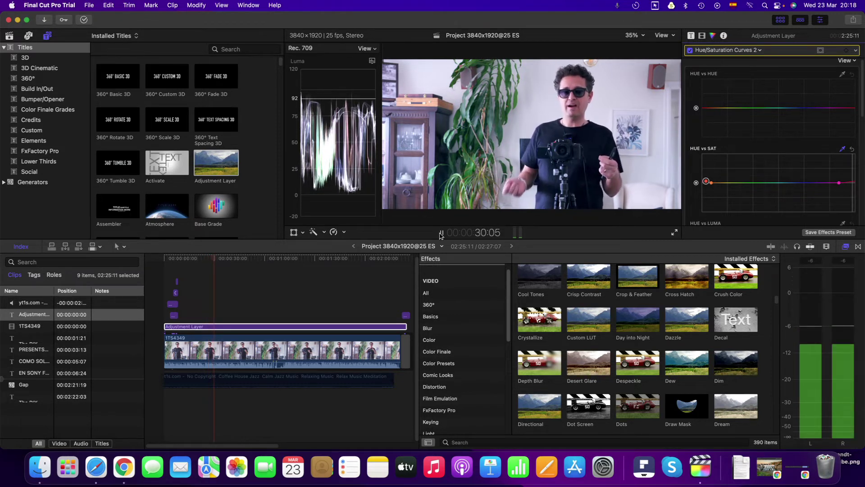
- Pause, show the Effects list, toggle all effects off and on to compare, and move to 0:57
left_click(440, 233)
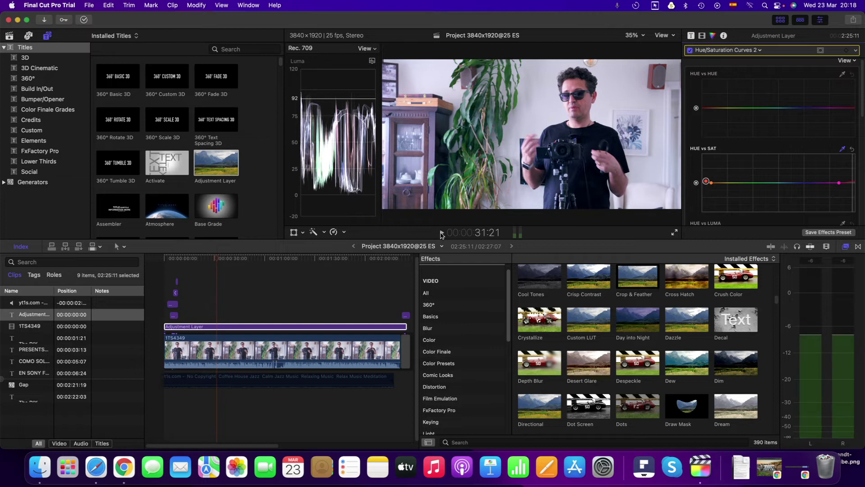
left_click(702, 37)
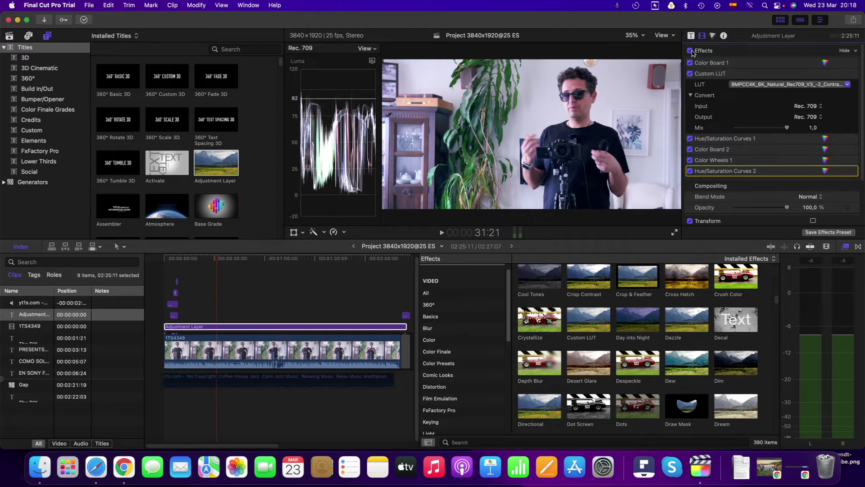
left_click(689, 51)
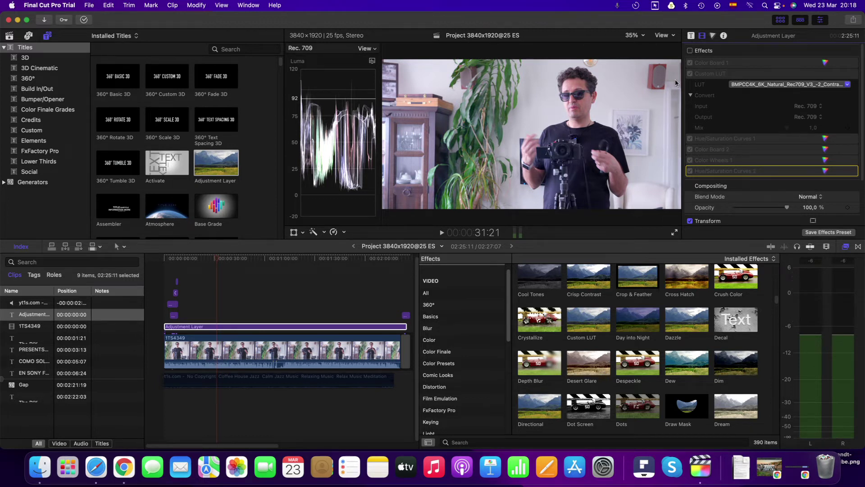
left_click(690, 51)
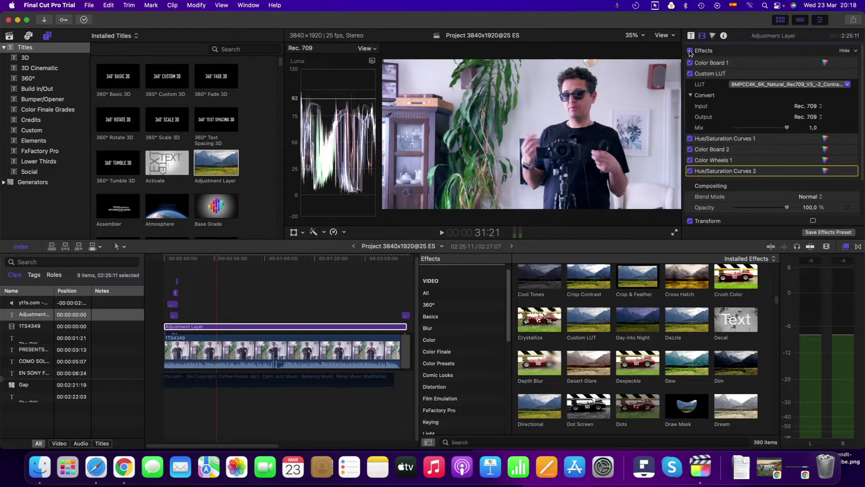
left_click(690, 51)
left_click(690, 50)
left_click(690, 51)
left_click(690, 51)
left_click(690, 50)
left_click(689, 50)
left_click(690, 51)
left_click(690, 51)
left_click(260, 258)
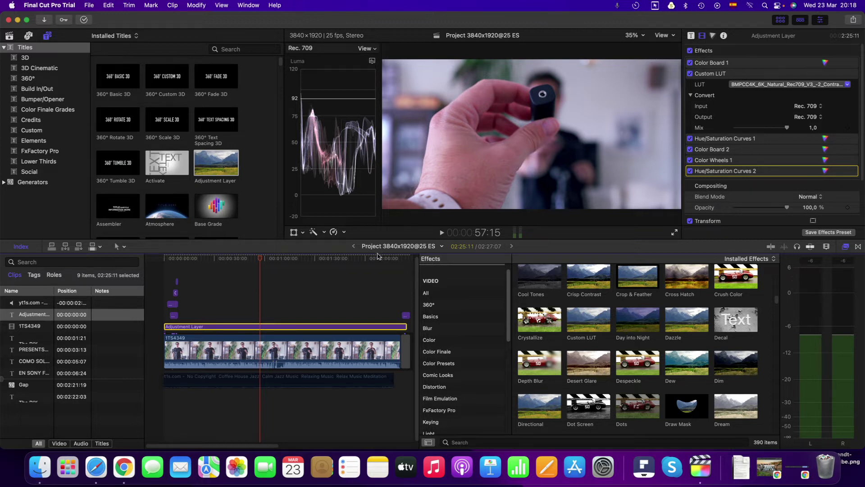
- Scrub back to 56:20, switch to Color Board 1, and lower its Highlights saturation slightly
left_click(351, 261)
left_click(310, 261)
left_click(271, 262)
left_click(259, 261)
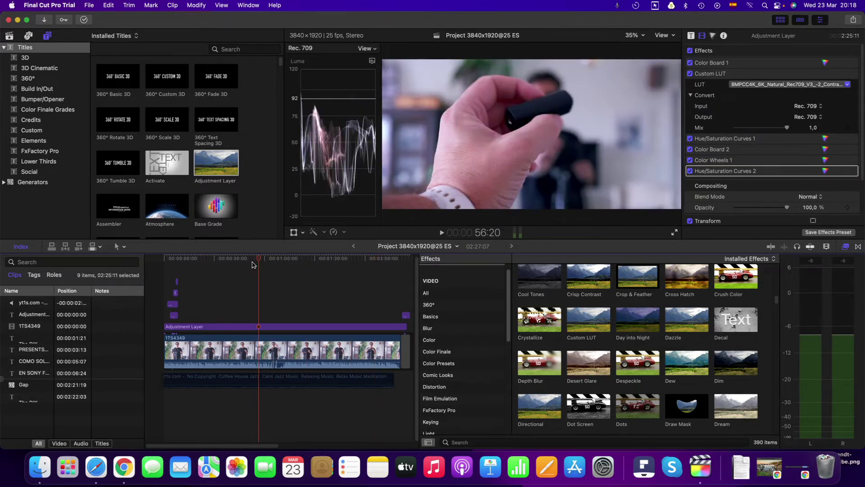
left_click(713, 36)
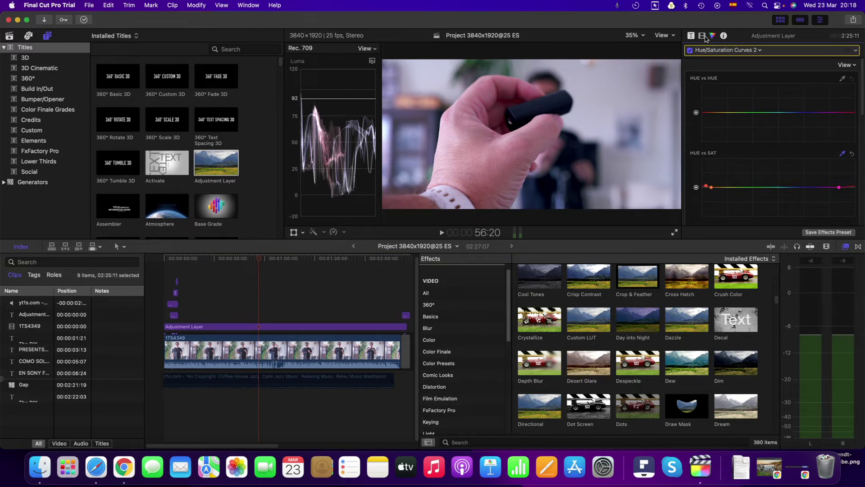
left_click(702, 35)
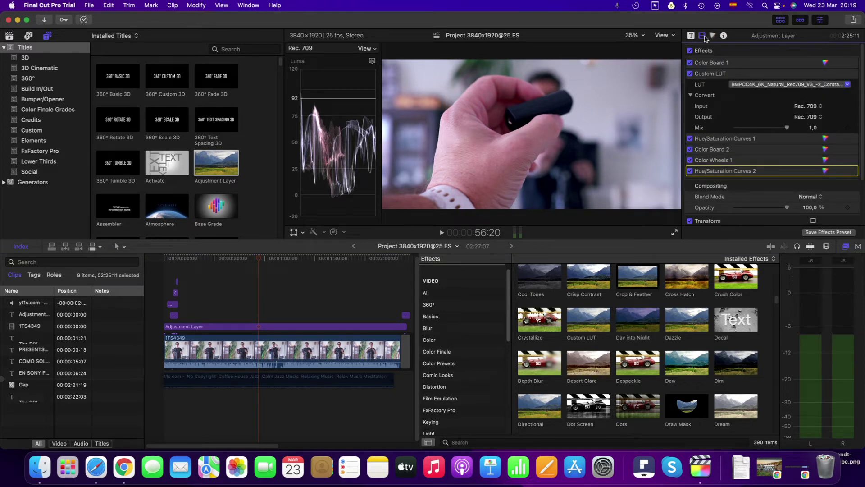
left_click(713, 36)
left_click(726, 50)
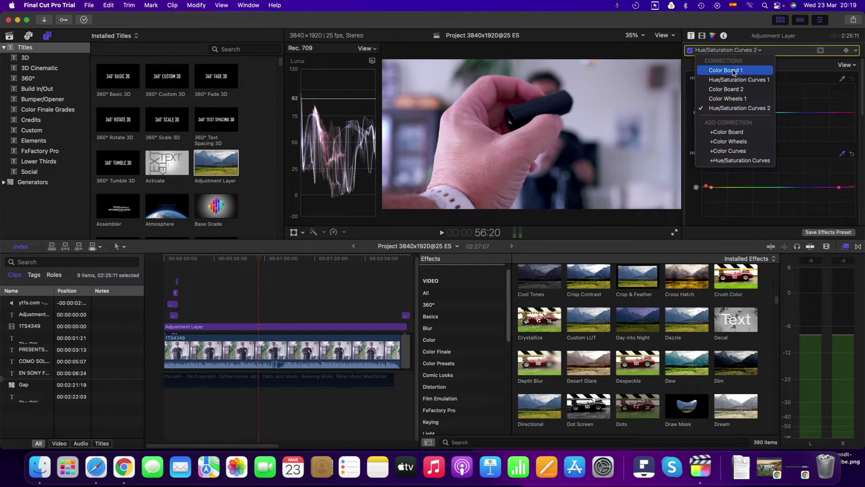
left_click(732, 71)
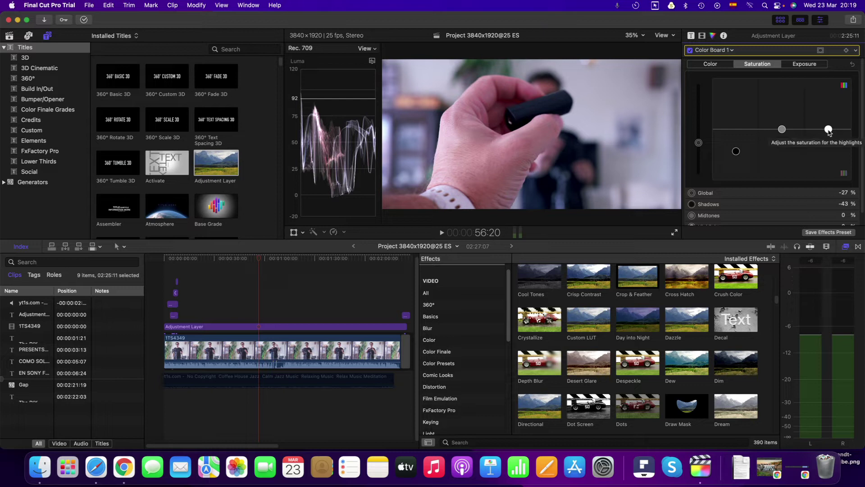
left_click_drag(828, 129, 833, 144)
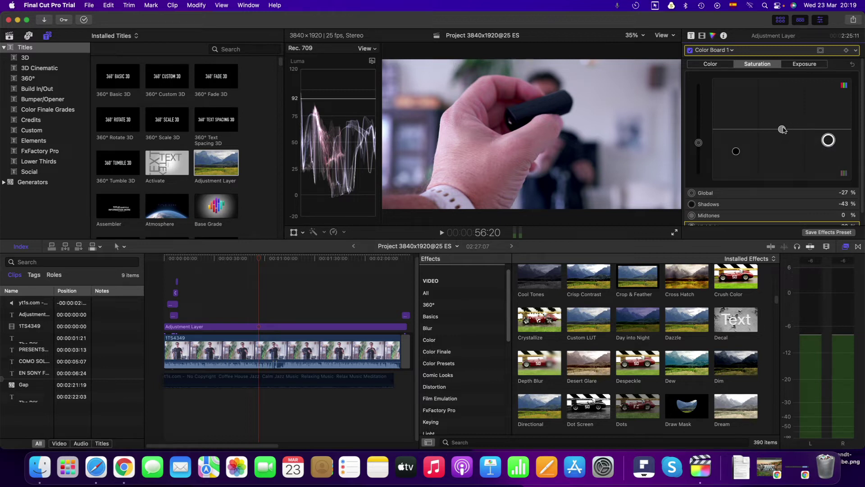
left_click(441, 233)
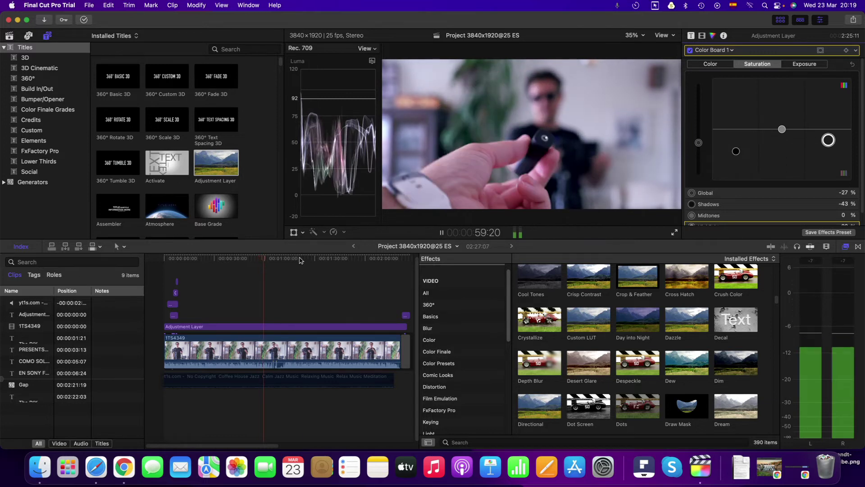
- Play and scrub through the graded clip to 1:28:01, then show the adjustment layer's effects list
left_click(299, 259)
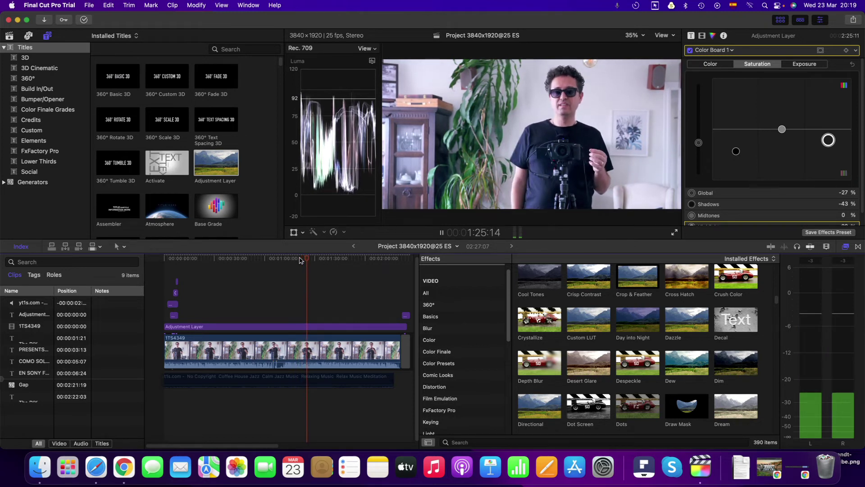
key("space")
left_click(442, 232)
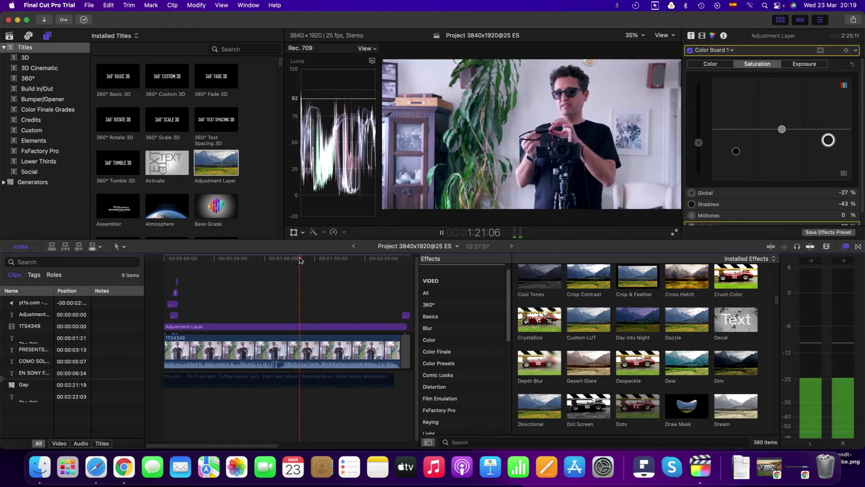
left_click(442, 232)
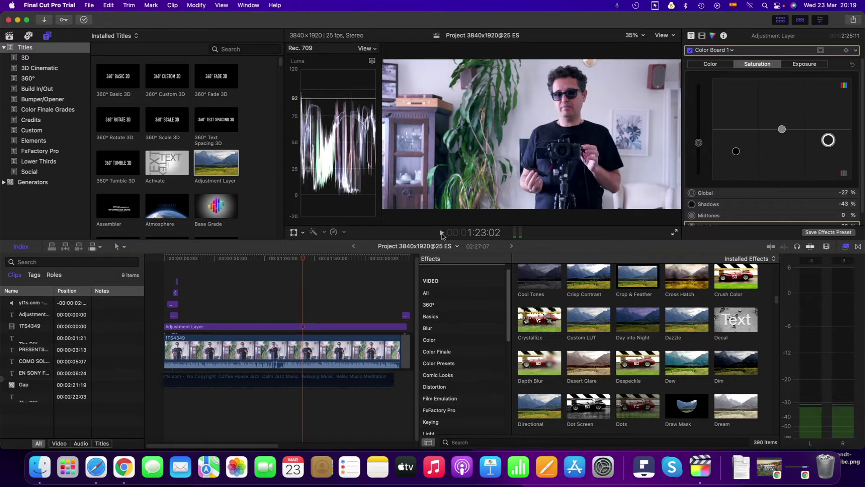
left_click(299, 260)
left_click(319, 261)
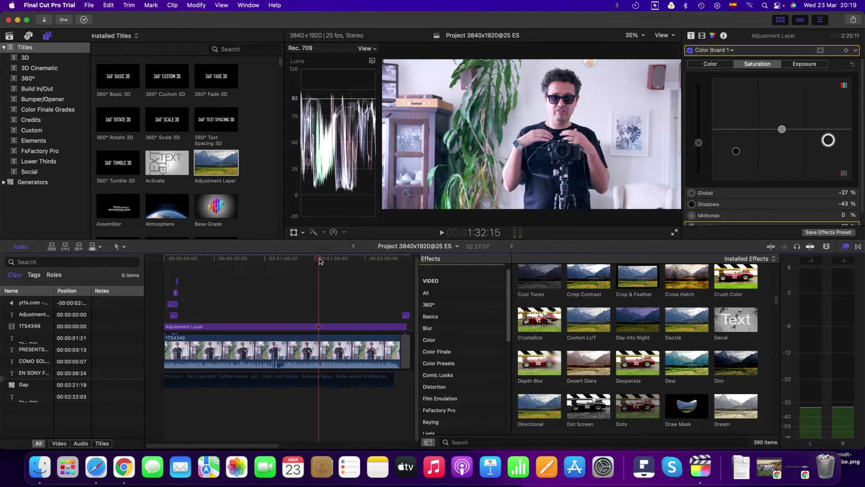
left_click(314, 261)
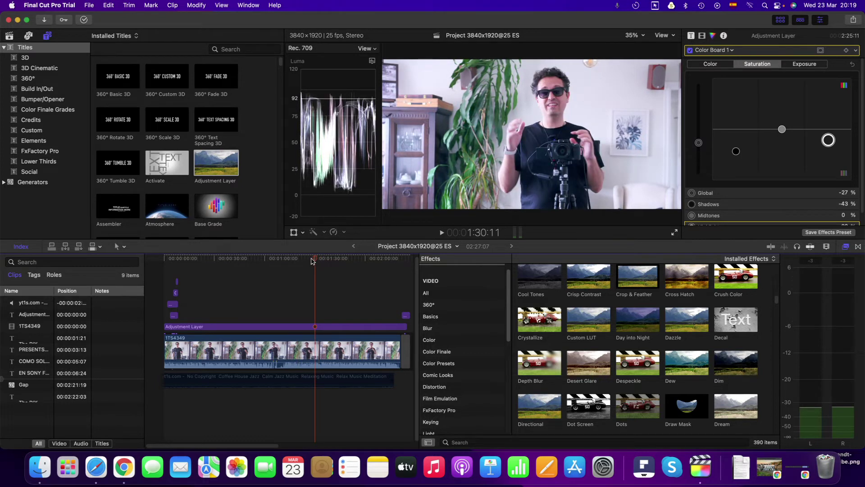
left_click(311, 260)
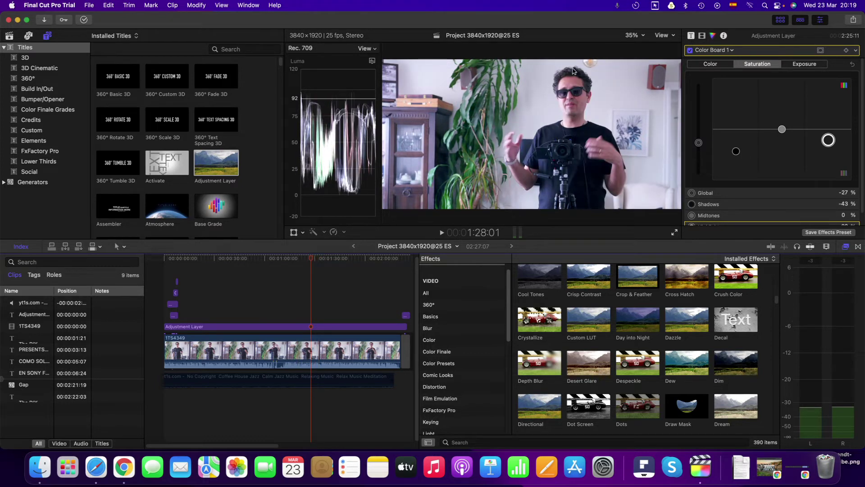
left_click(703, 36)
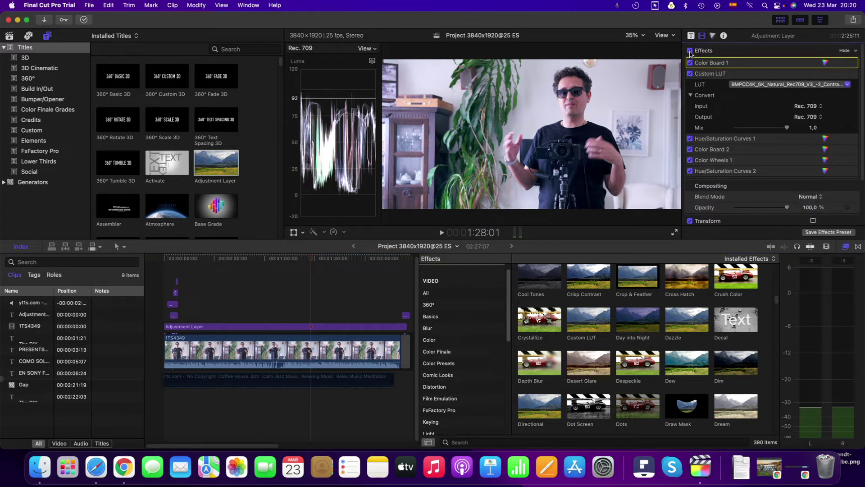
left_click(690, 51)
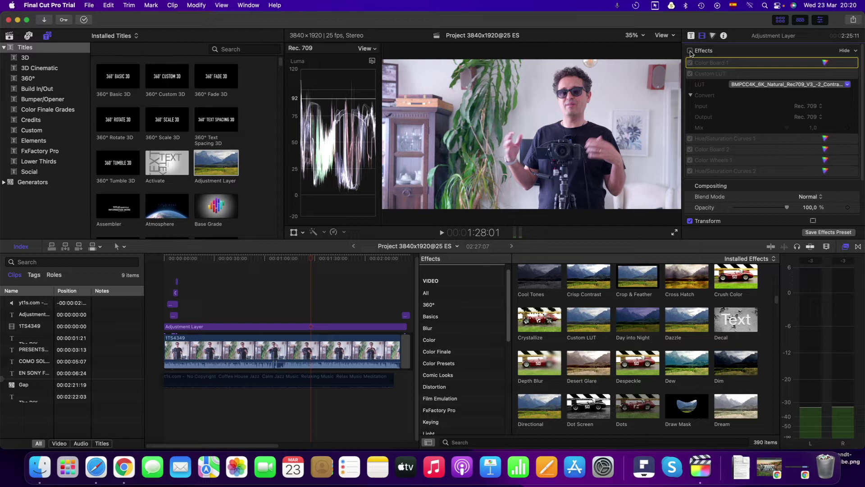
left_click(690, 50)
left_click(689, 51)
left_click(689, 51)
left_click(689, 50)
left_click(689, 51)
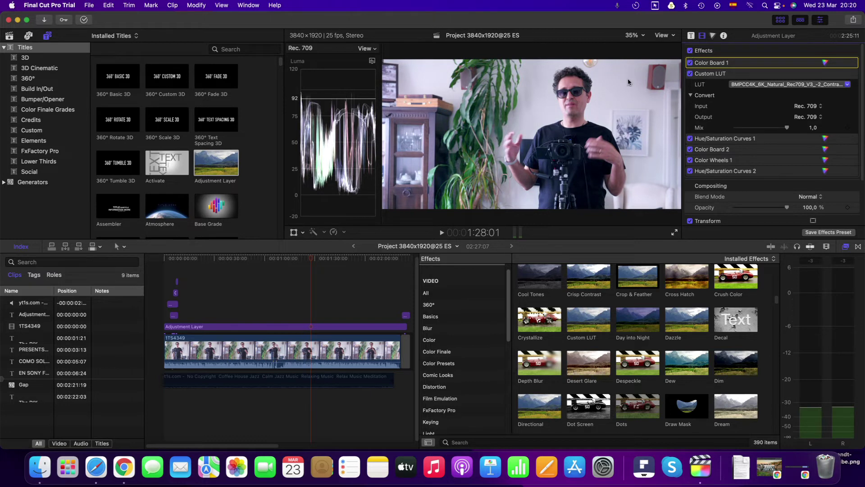
left_click(272, 260)
left_click(245, 260)
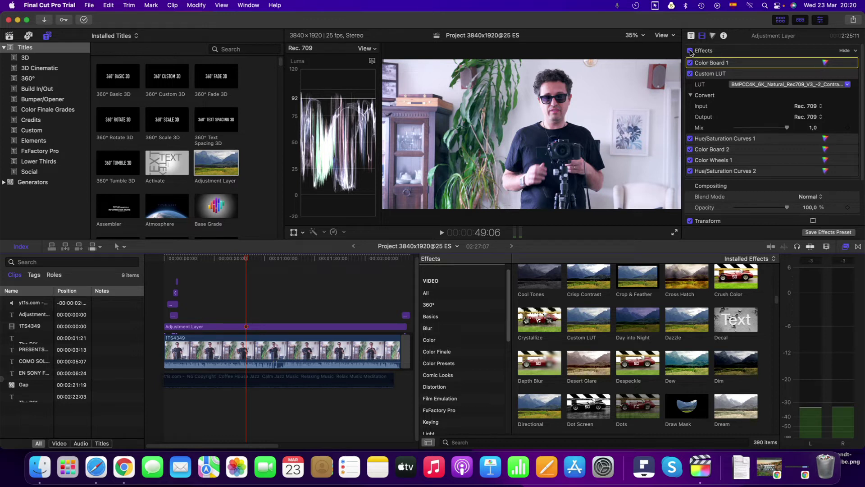
left_click(690, 51)
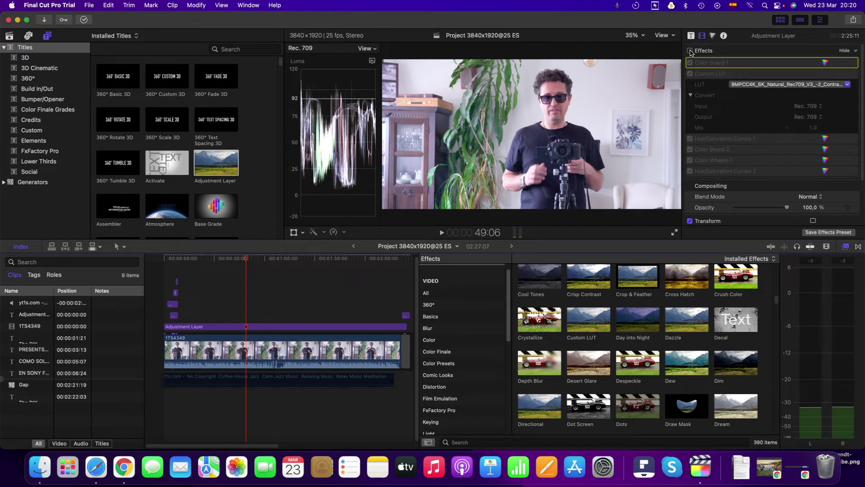
left_click(690, 50)
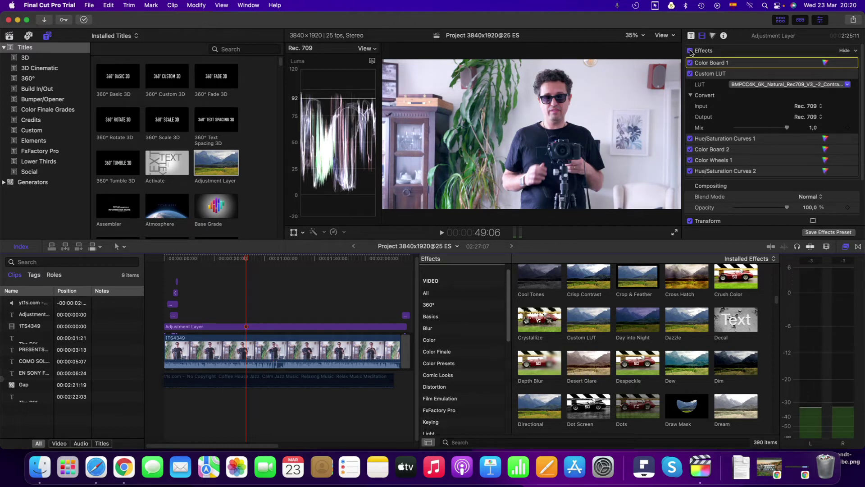
left_click(690, 51)
left_click(690, 50)
left_click(690, 51)
left_click(690, 51)
left_click(690, 50)
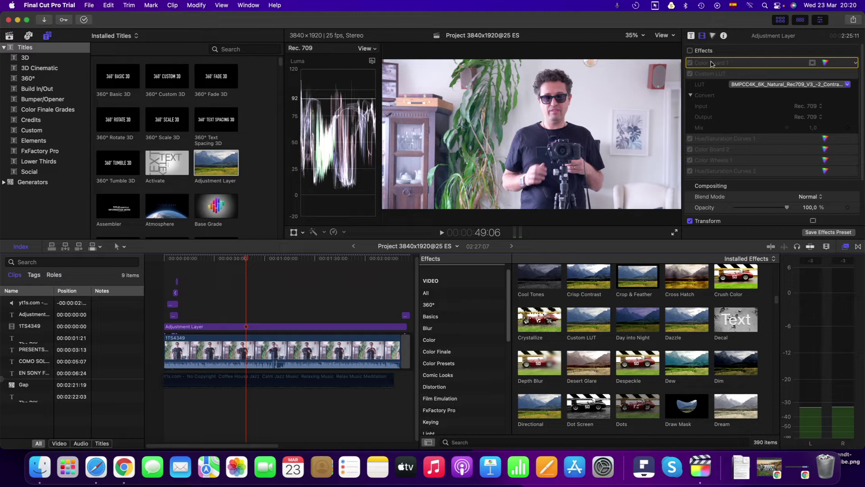
left_click(690, 50)
left_click(690, 51)
left_click(690, 50)
left_click(690, 51)
left_click(691, 51)
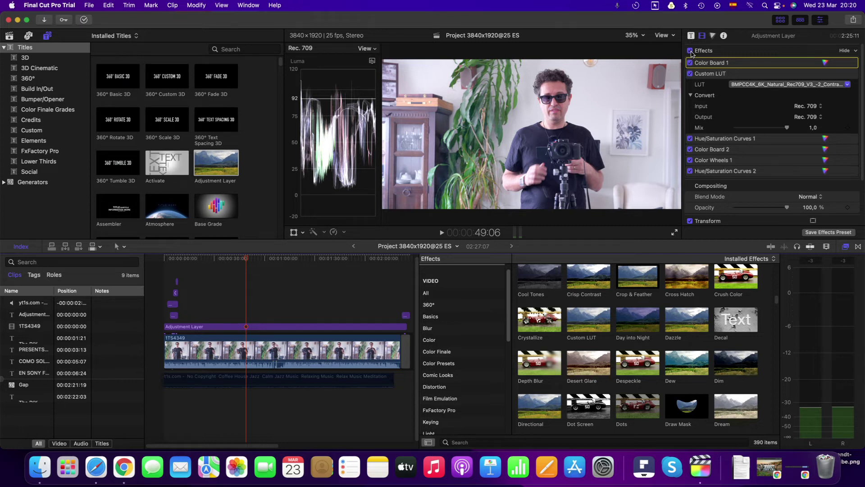
left_click(691, 51)
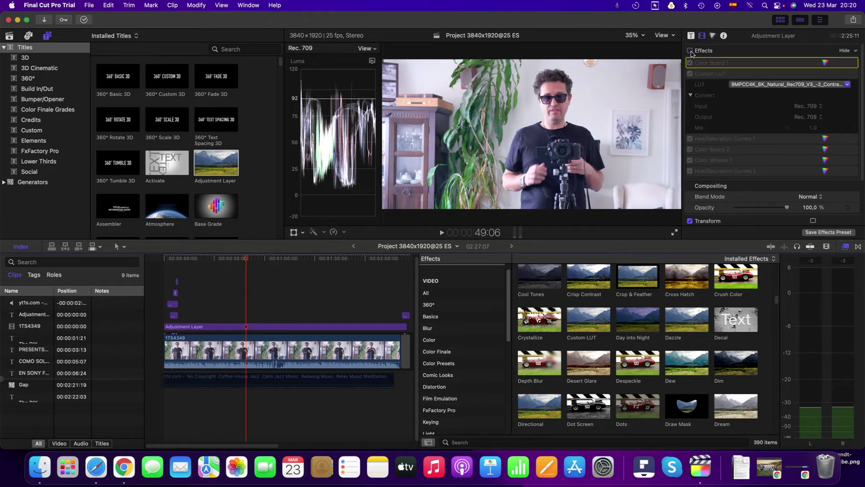
left_click(691, 51)
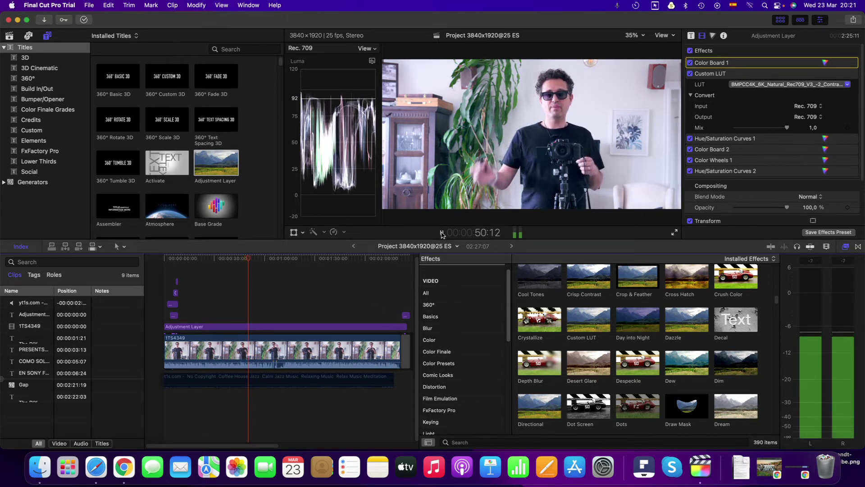
left_click(690, 51)
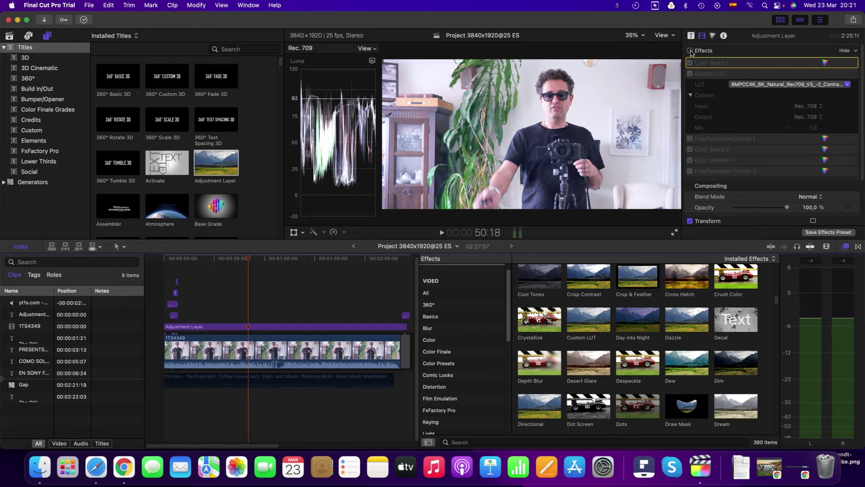
left_click(690, 51)
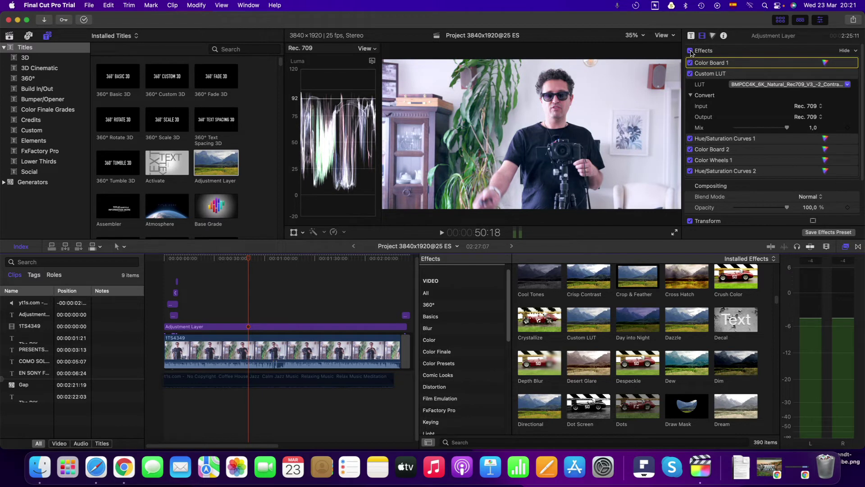
left_click(691, 51)
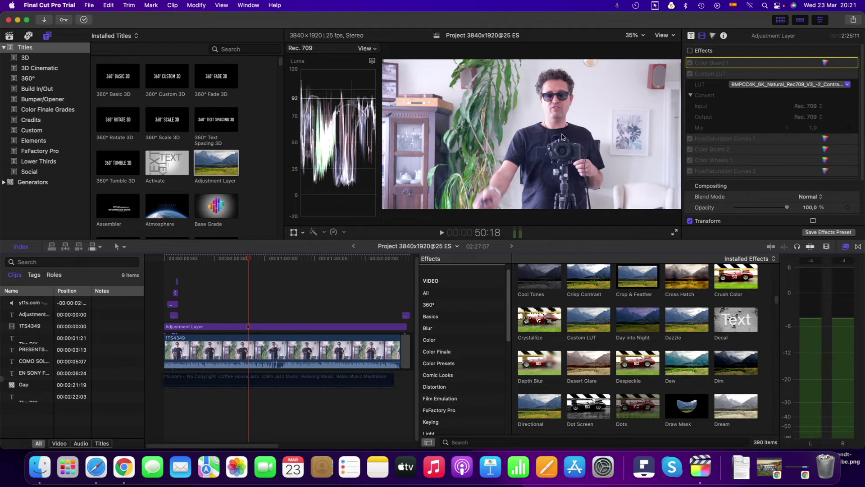
left_click(690, 51)
left_click(689, 51)
left_click(690, 51)
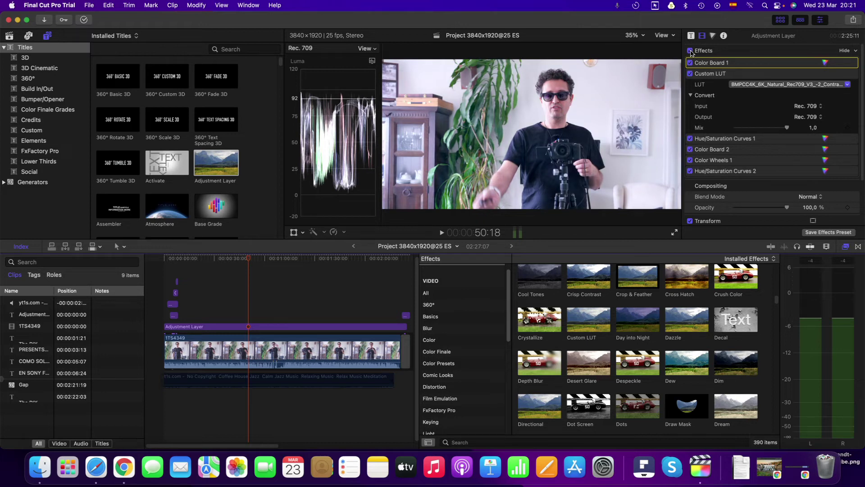
left_click(689, 51)
left_click(690, 51)
left_click(689, 50)
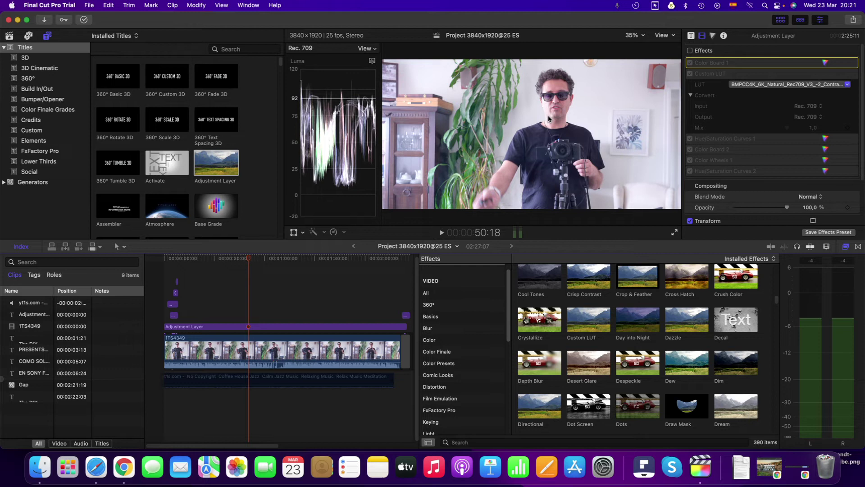
left_click(690, 50)
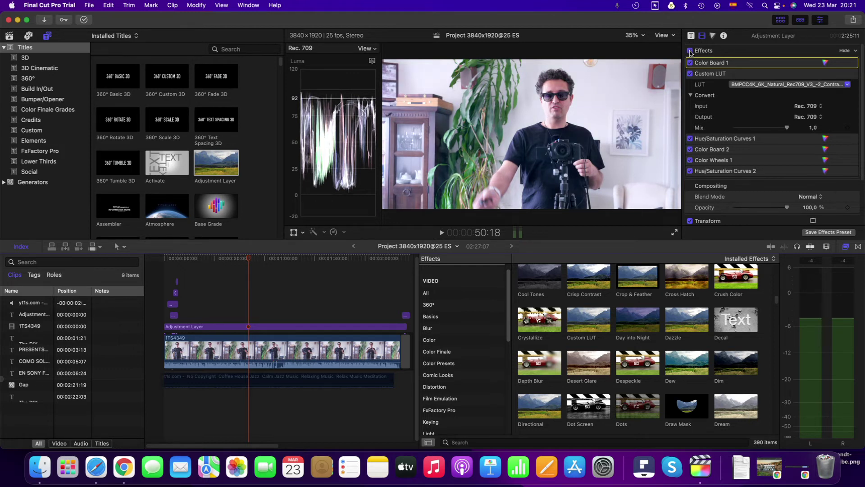
left_click(689, 50)
left_click(689, 50)
left_click(690, 50)
left_click(689, 51)
left_click(315, 258)
left_click(338, 259)
left_click(354, 259)
left_click(374, 259)
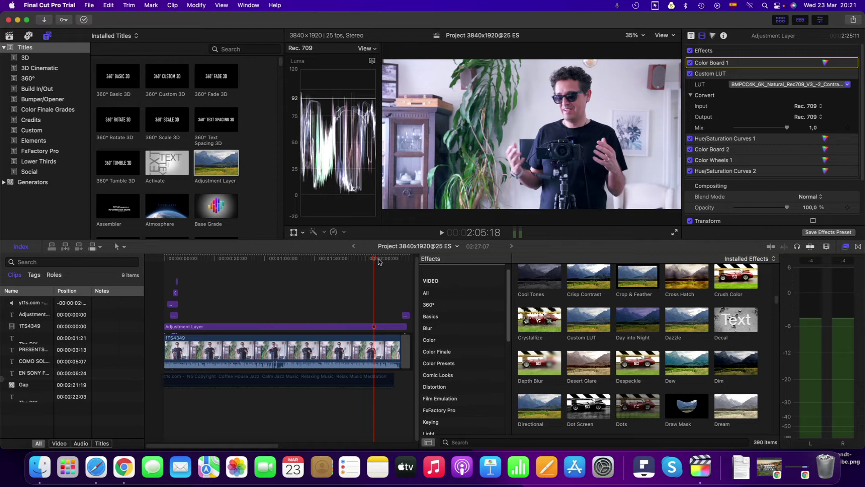
- Darken Color Board 1's Highlights exposure and set its Global exposure to -1%
left_click(379, 260)
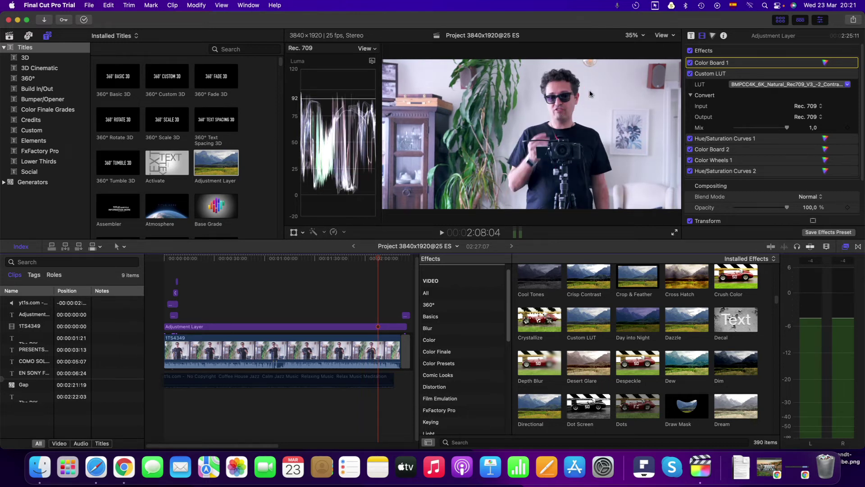
left_click(710, 36)
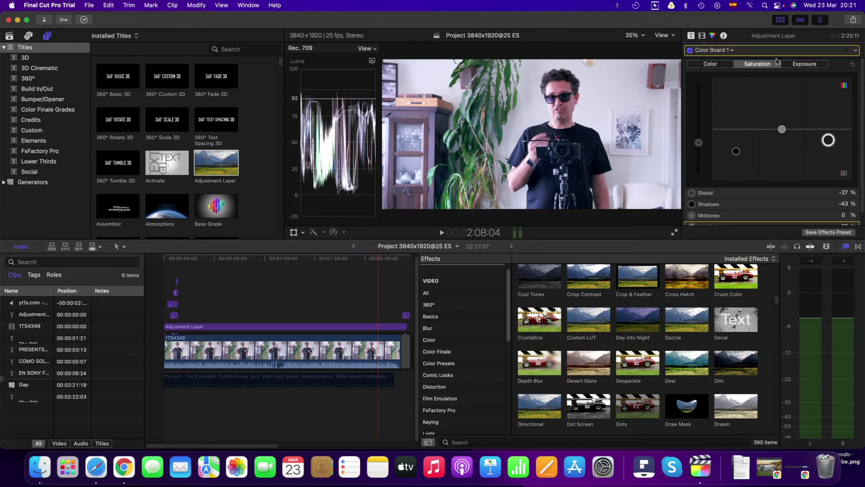
left_click(805, 64)
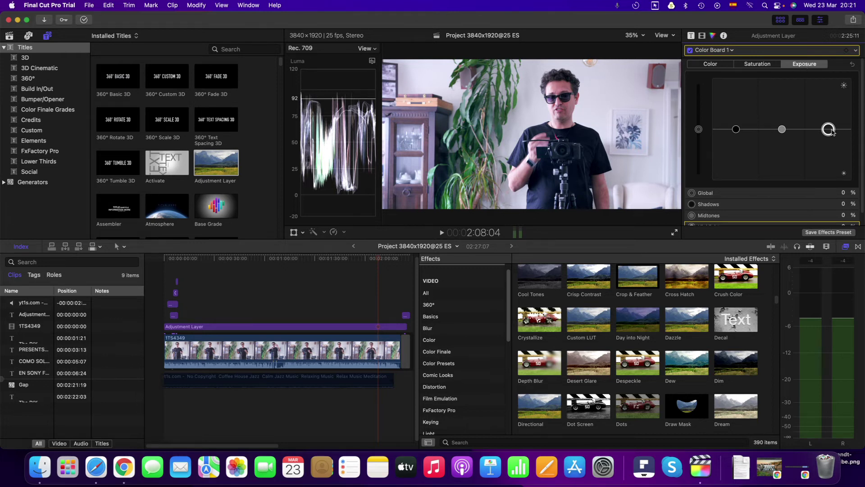
mouse_move(829, 130)
left_mouse_down()
mouse_move(841, 160)
mouse_move(846, 131)
left_mouse_up()
left_click(701, 133)
left_click_drag(701, 134, 702, 133)
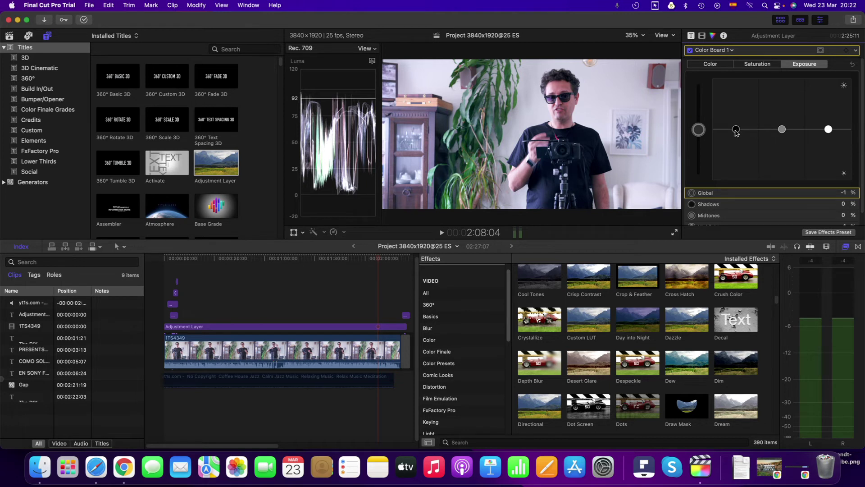
- Select the Adjustment Layer, darken the highlights a bit more, and show the effects list at 1:14:21
left_click(357, 328)
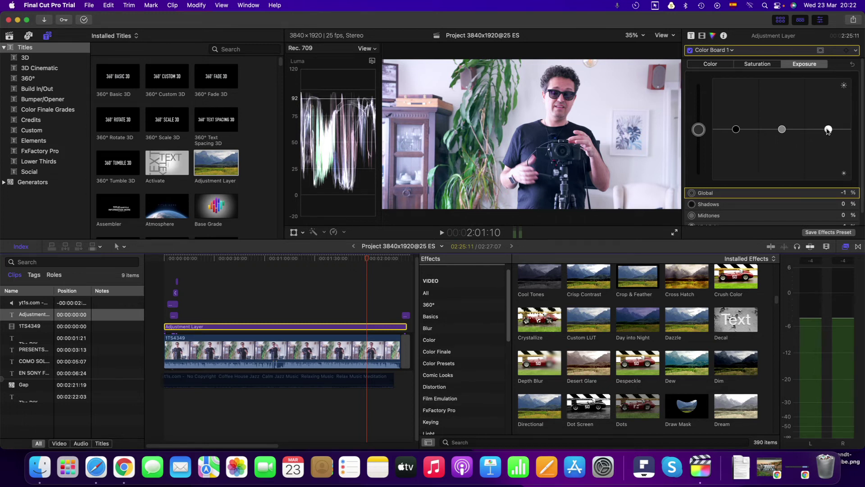
left_click(828, 130)
left_click_drag(828, 130, 832, 139)
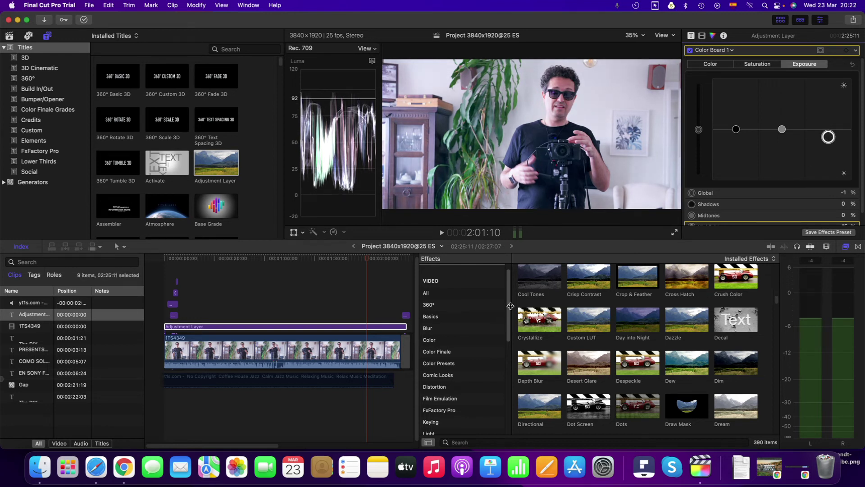
left_click_drag(367, 260, 290, 272)
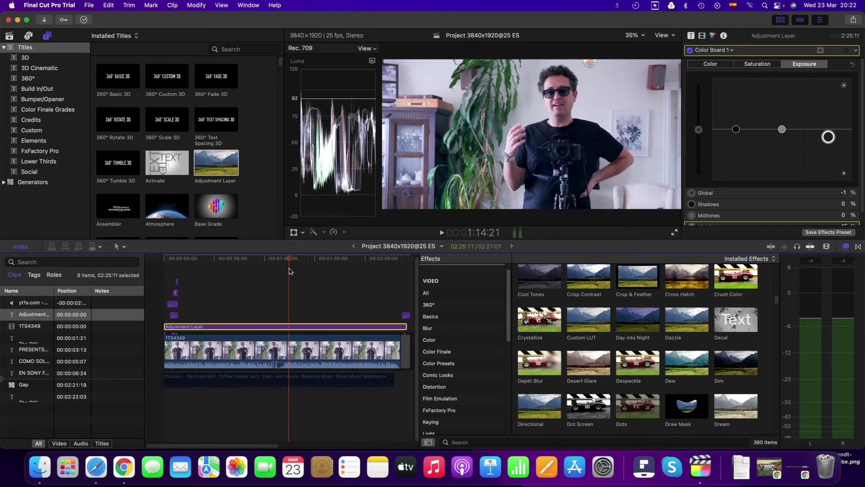
left_click(703, 36)
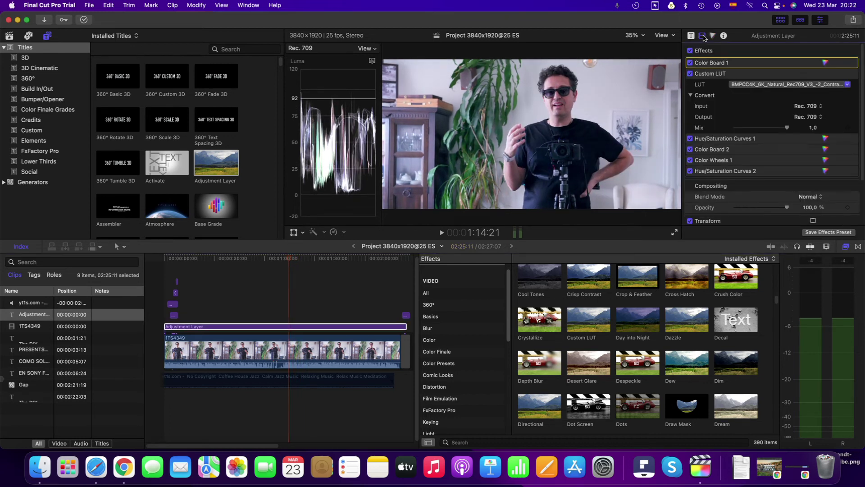
- Toggle all adjustment-layer effects off and on to compare, leave them on, and reopen Color Board 1 Exposure
left_click(690, 50)
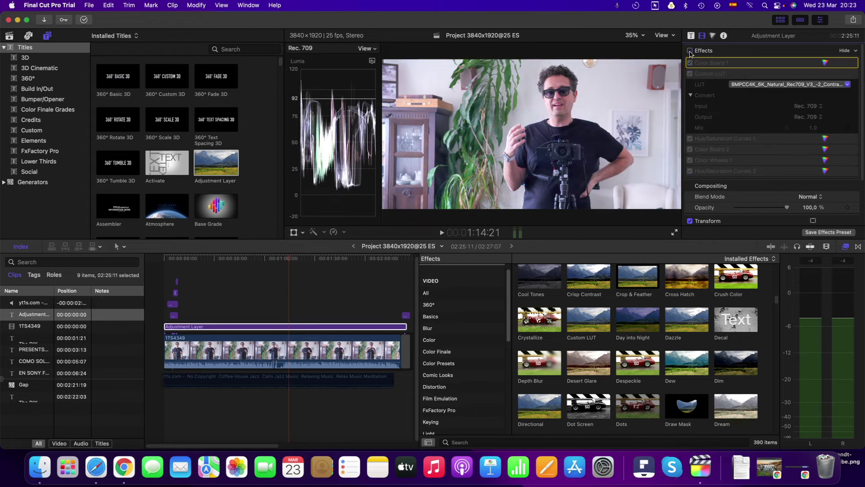
left_click(690, 51)
left_click(690, 51)
left_click(690, 50)
left_click(690, 51)
left_click(690, 51)
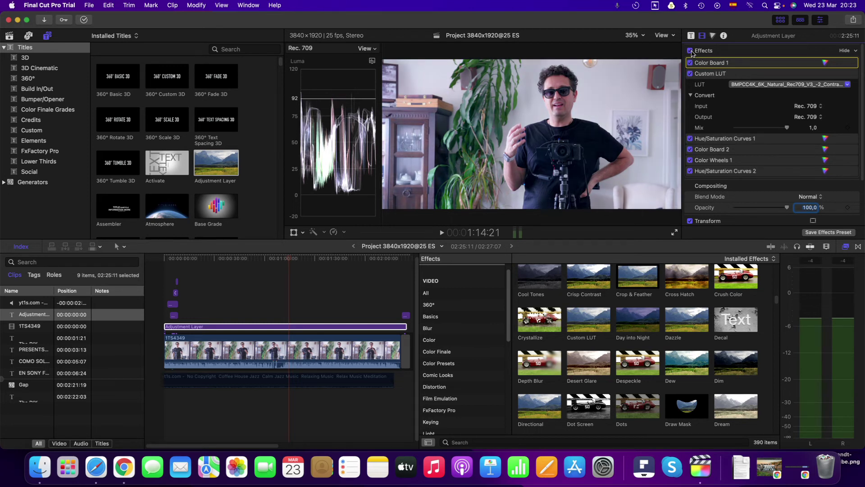
left_click(690, 50)
left_click(690, 50)
left_click(691, 52)
left_click(691, 51)
left_click(713, 35)
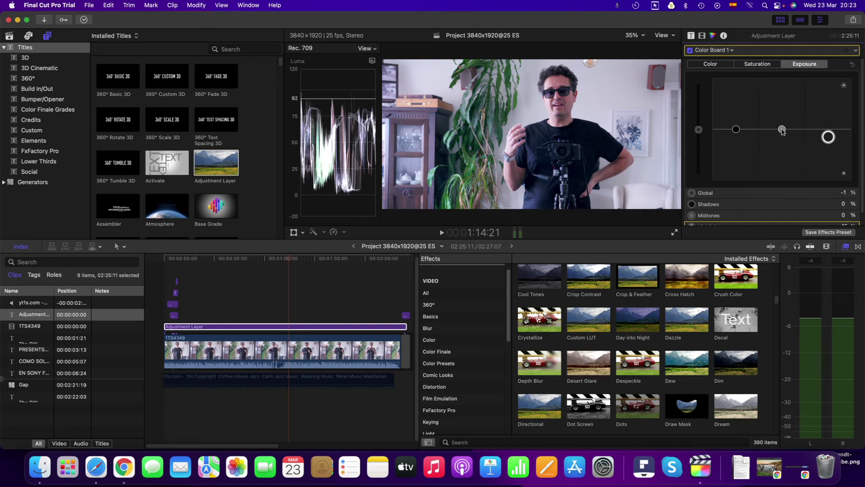
- Raise Color Board 1's Midtones exposure to 11%, then show the effects list again
left_click_drag(783, 131, 783, 126)
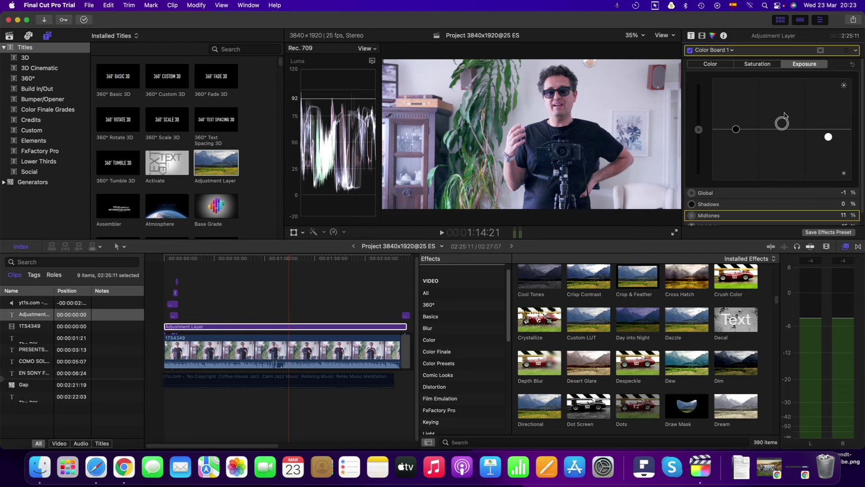
left_click(702, 37)
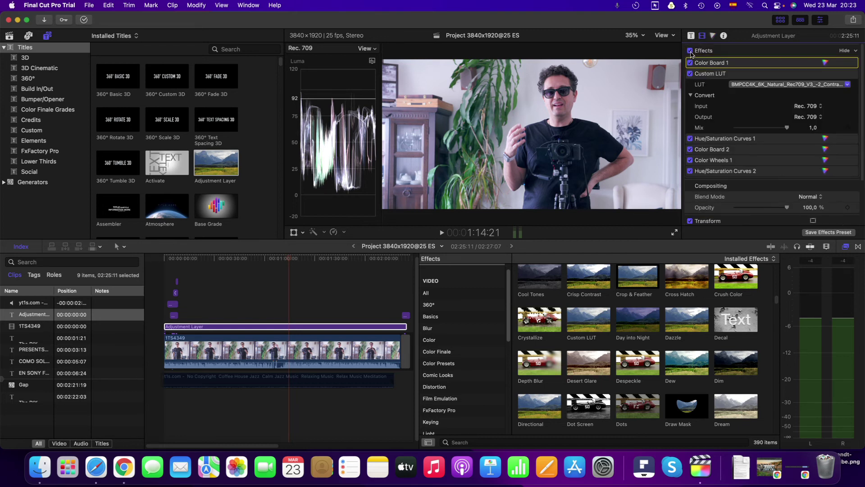
- Flick the grade off and on repeatedly to compare, leaving all six corrections enabled
left_click(690, 51)
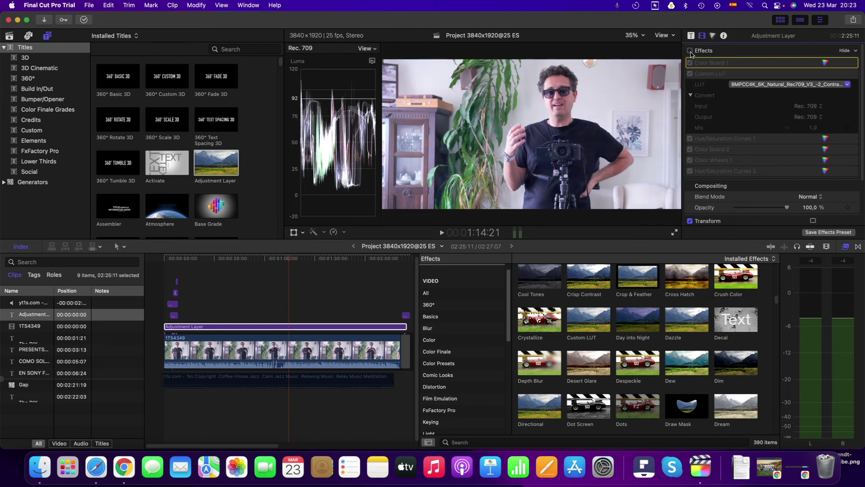
left_click(690, 50)
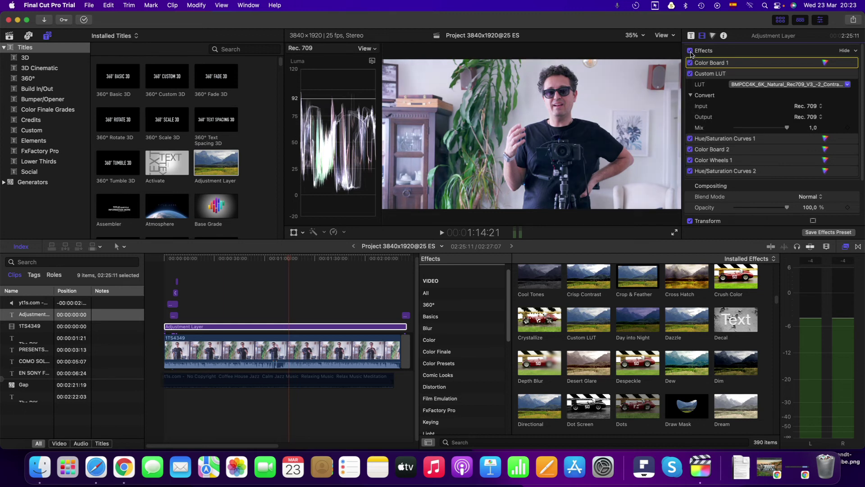
left_click(690, 51)
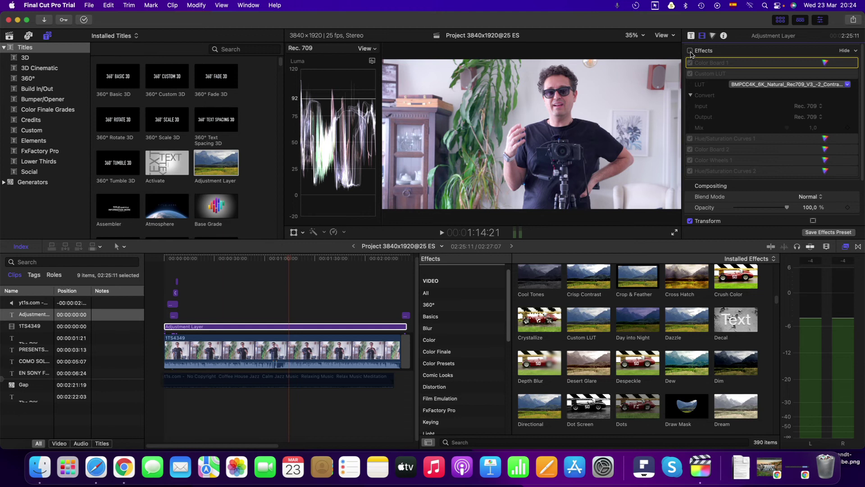
left_click(690, 51)
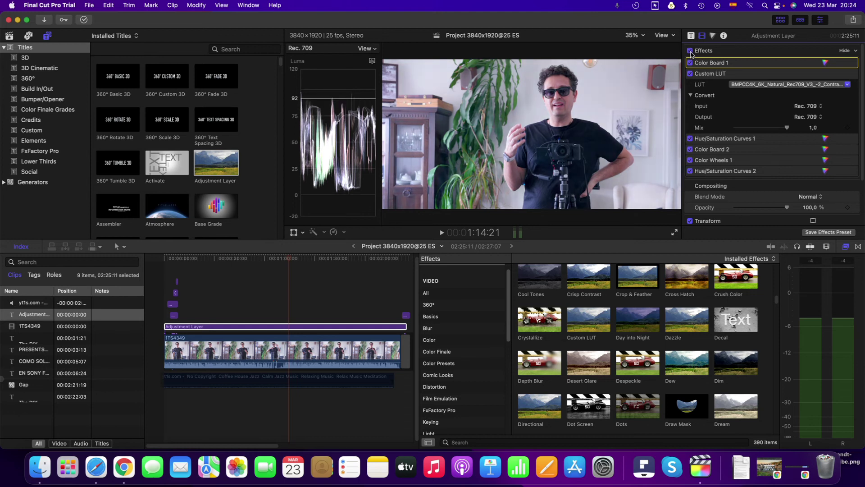
left_click(690, 51)
left_click(690, 51)
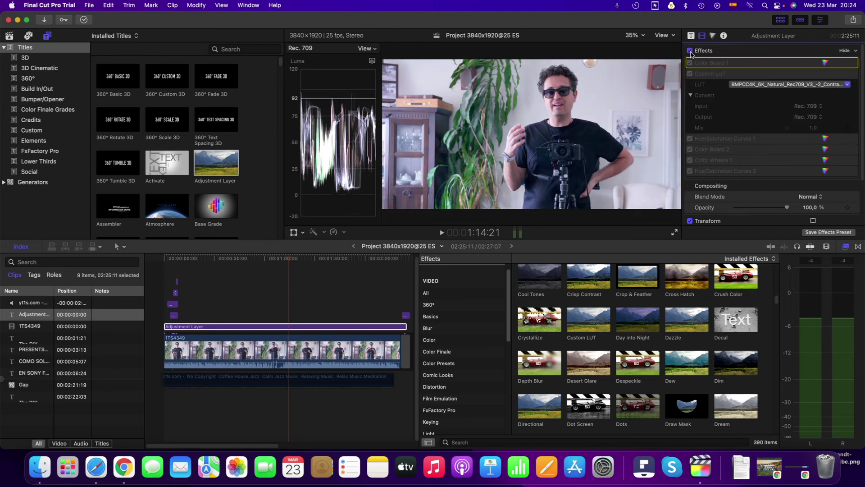
left_click(690, 51)
left_click(690, 51)
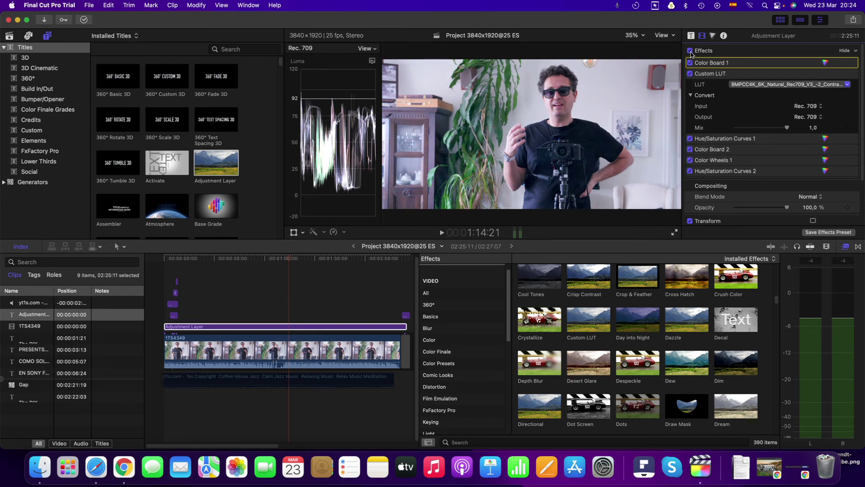
left_click(690, 51)
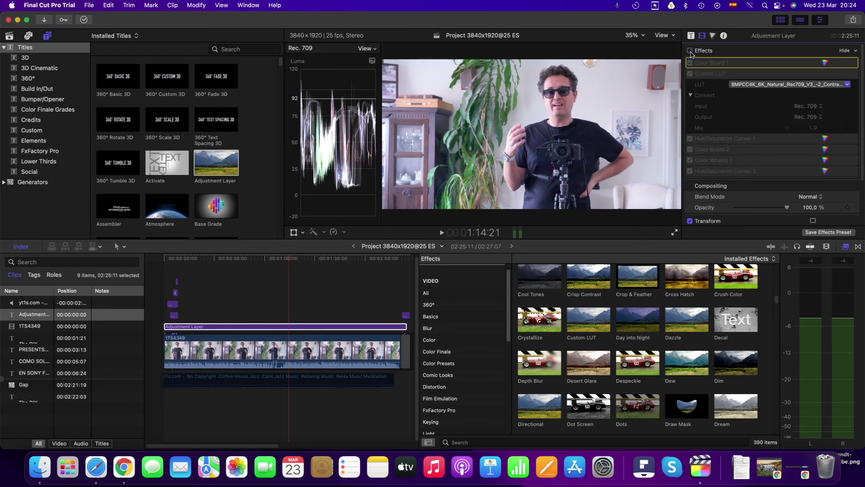
left_click(690, 51)
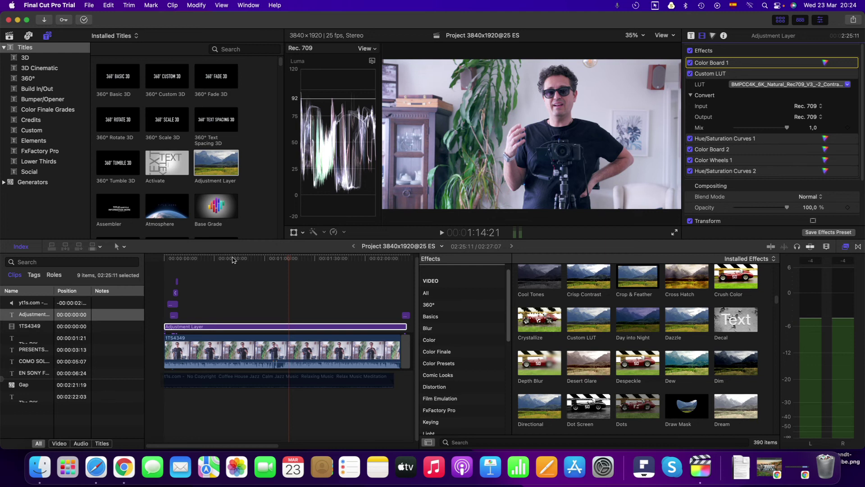
left_click(232, 259)
- Scrub back to the close-up hand shot, forward to about 1:20, and play until 1:31:18
left_click(272, 260)
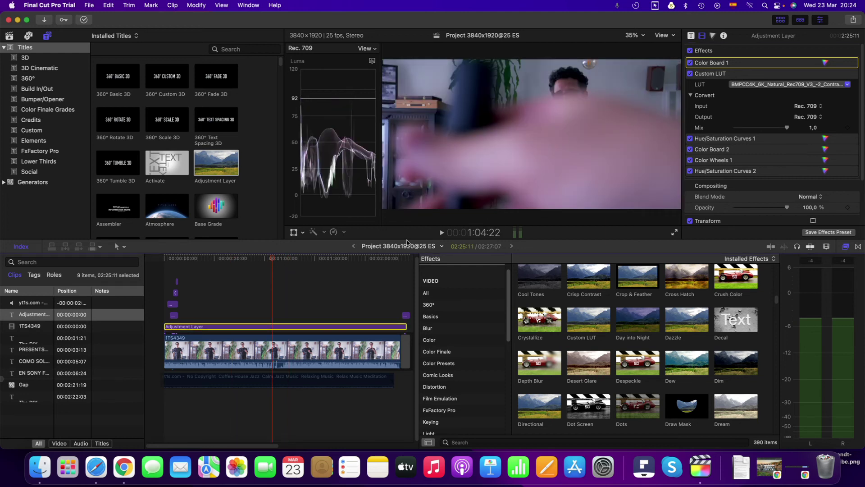
left_click(271, 258)
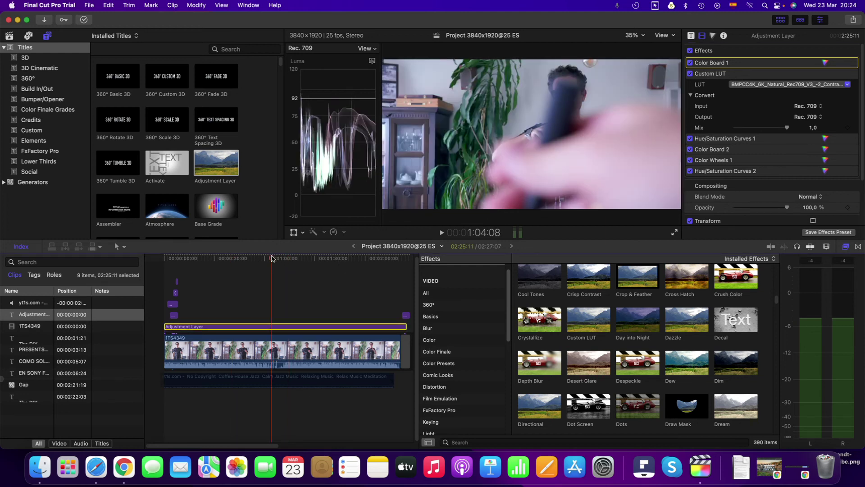
left_click(265, 260)
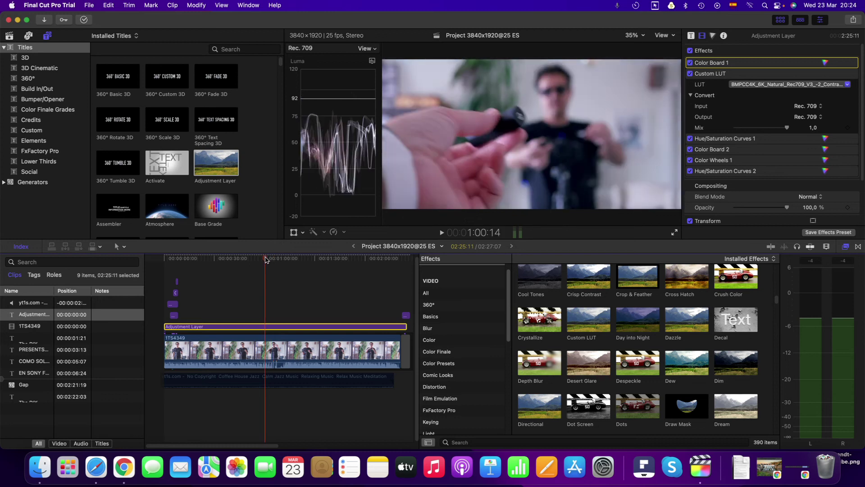
left_click_drag(264, 260, 260, 261)
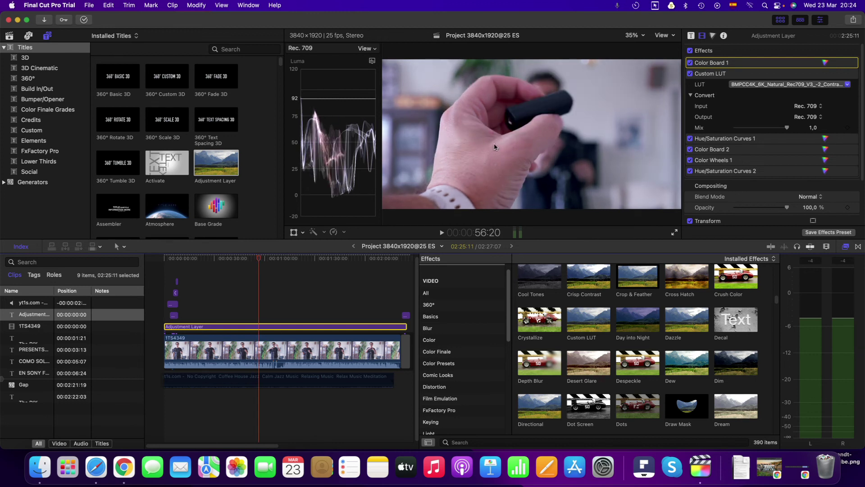
left_click_drag(258, 263, 300, 258)
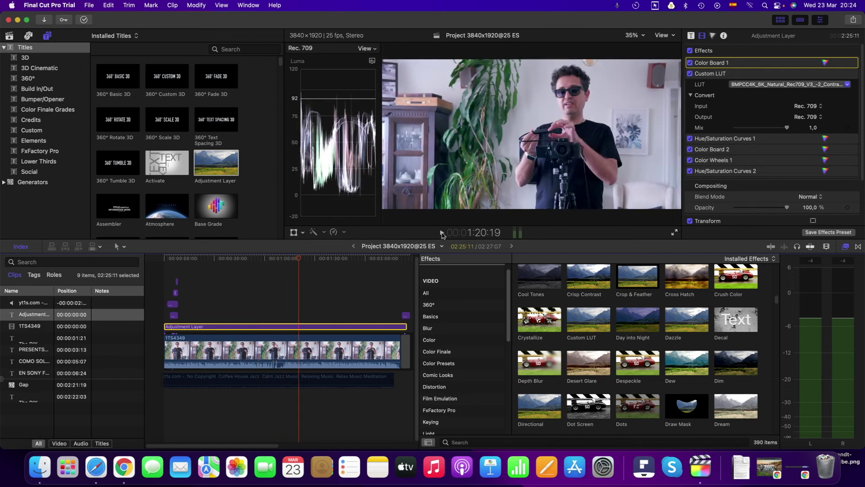
left_click(442, 233)
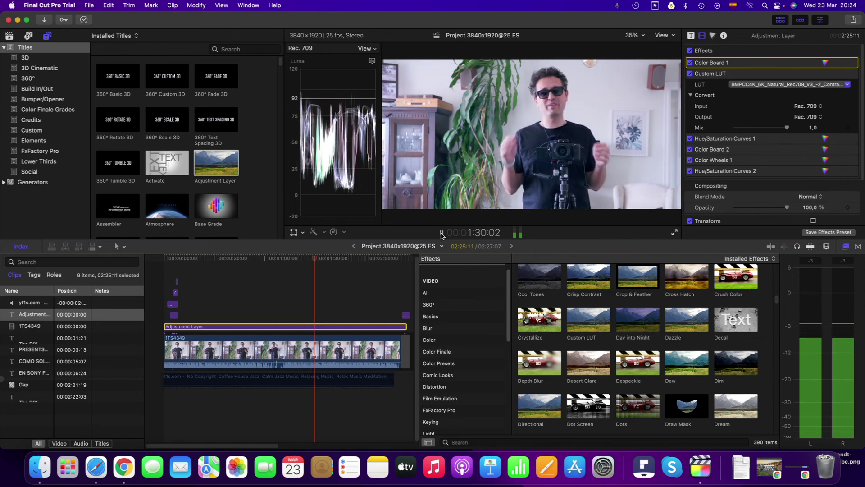
left_click(442, 234)
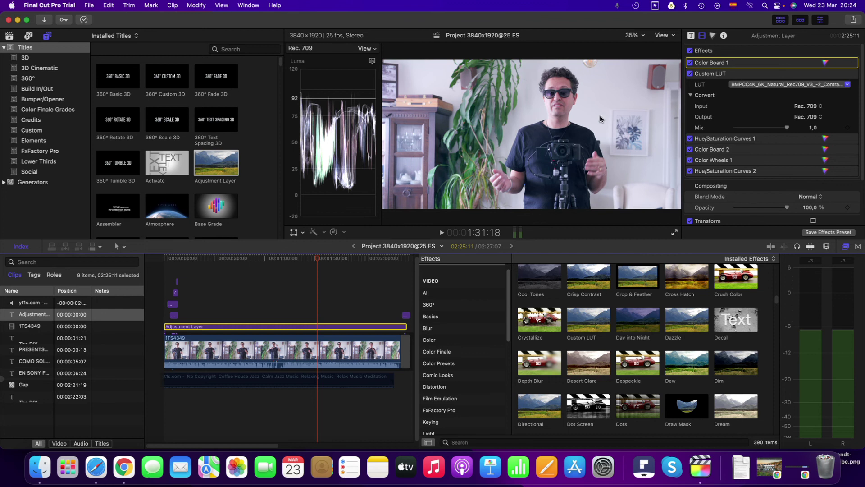
left_click(690, 51)
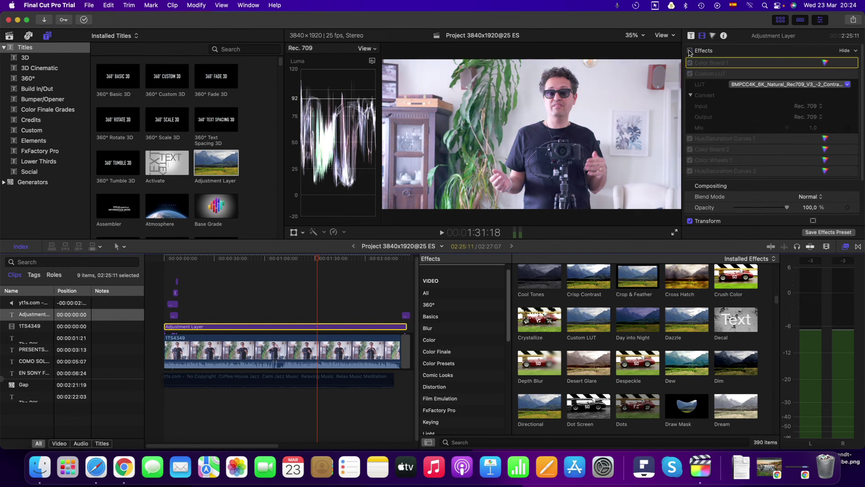
left_click(690, 51)
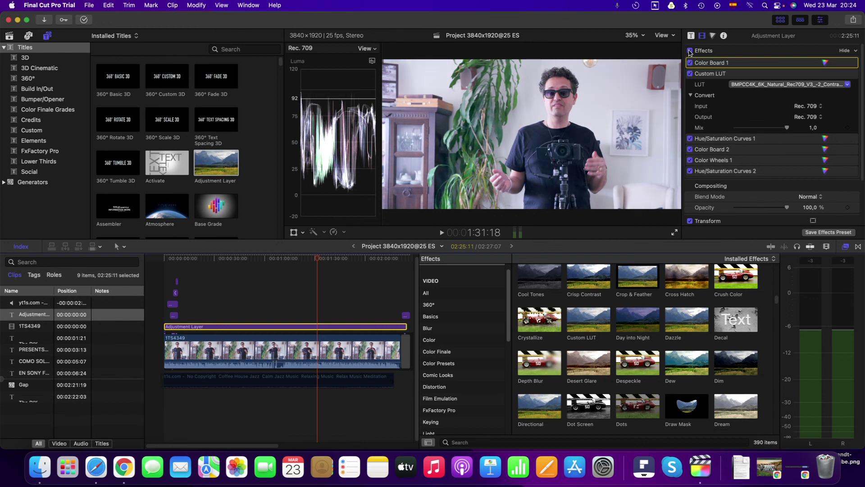
left_click(690, 51)
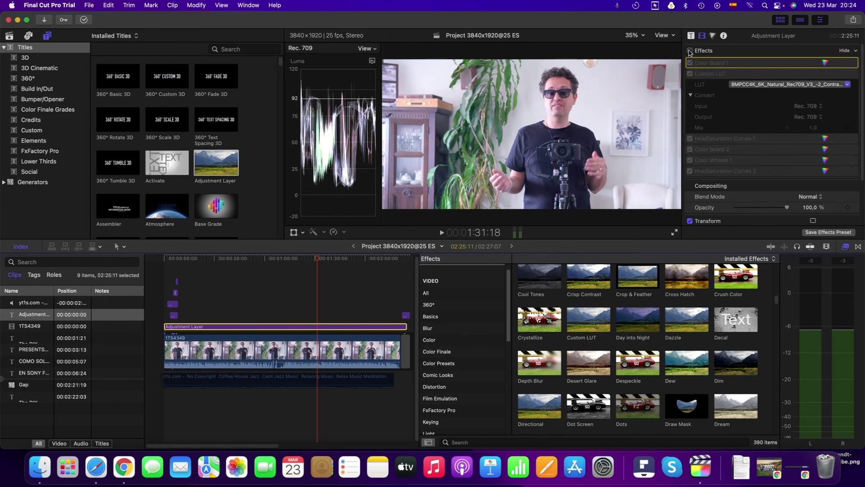
left_click(689, 50)
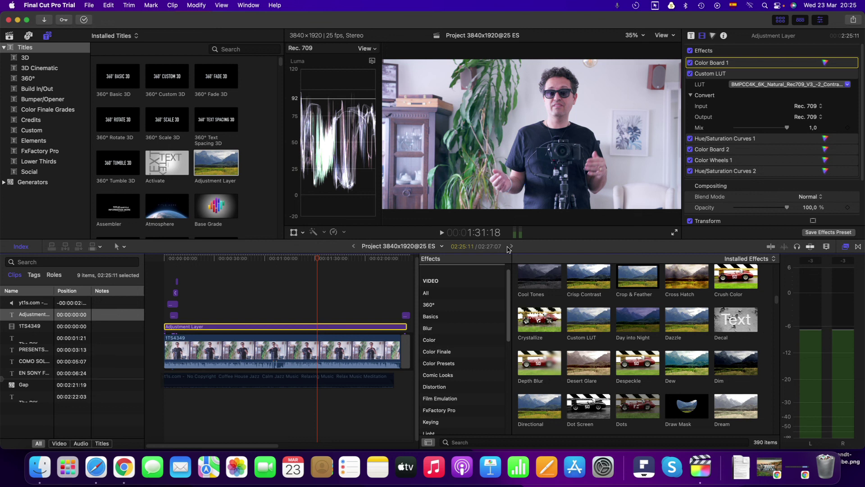
left_click(131, 469)
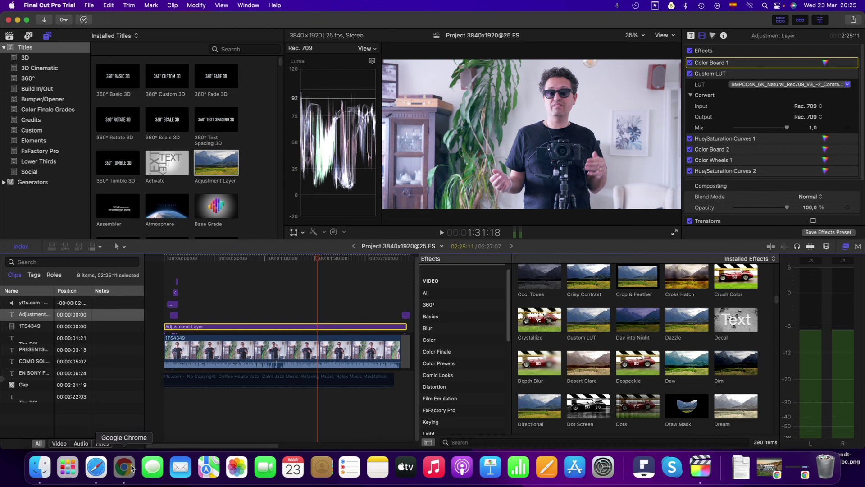